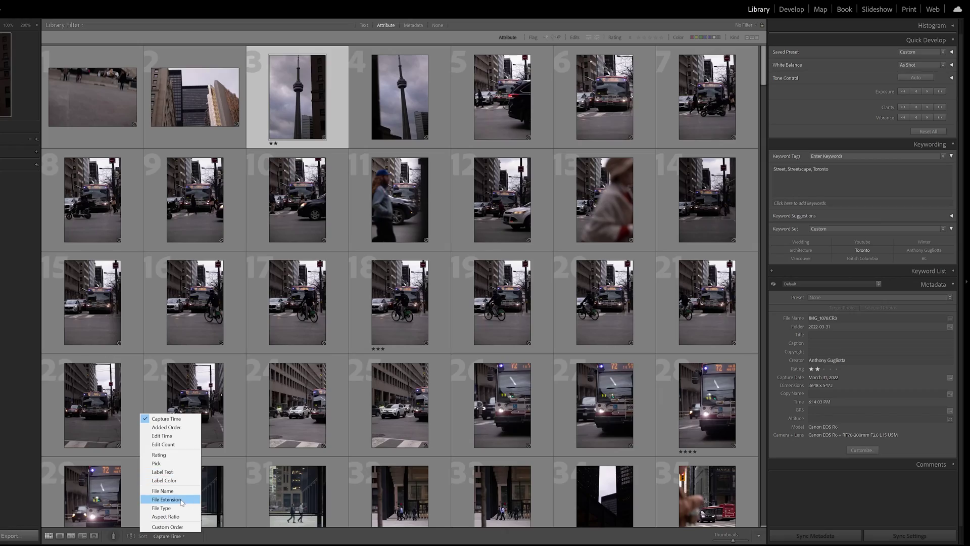
Step: Keep the thumbnail grid sorted by Capture Time and select photo 9
{"action": "left_click", "coordinate": [166, 497]}
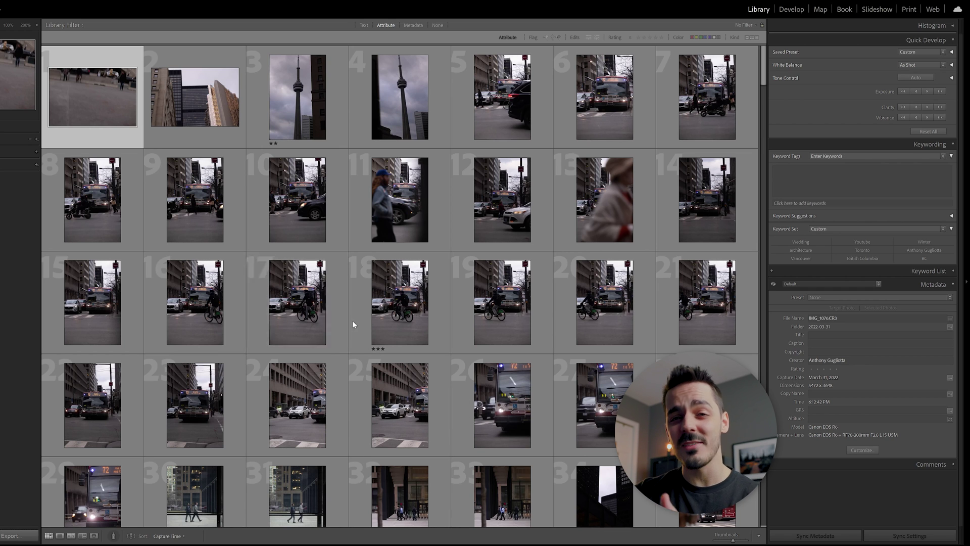
{"action": "left_click", "coordinate": [193, 198]}
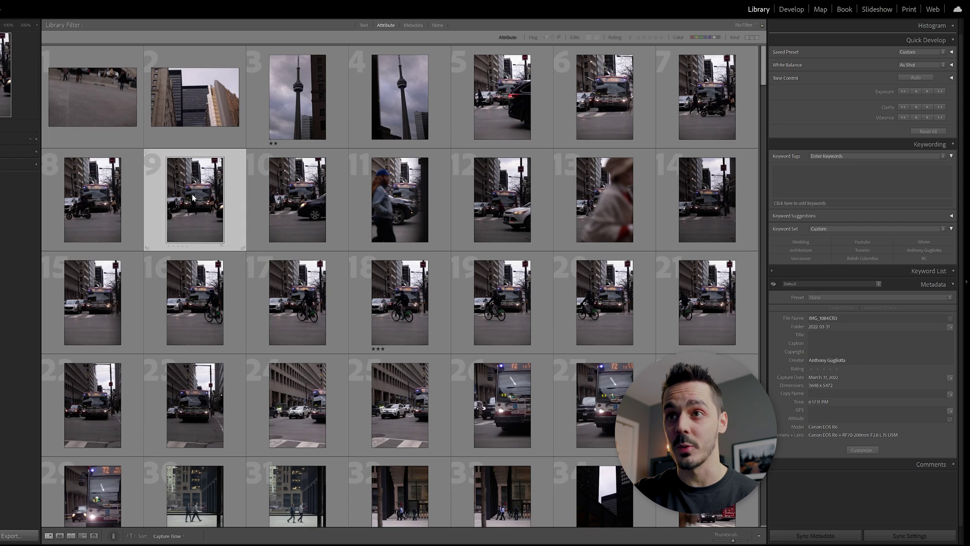
Step: Select every photo in the shoot, then open the first CN Tower shot full size
{"action": "key", "text": "ctrl+a"}
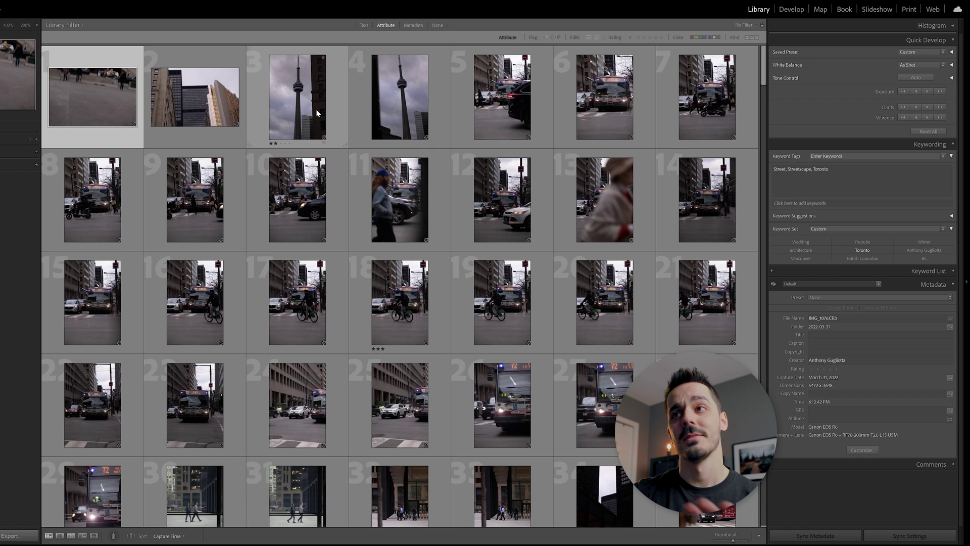
{"action": "left_click", "coordinate": [320, 97]}
{"action": "left_click", "coordinate": [59, 536]}
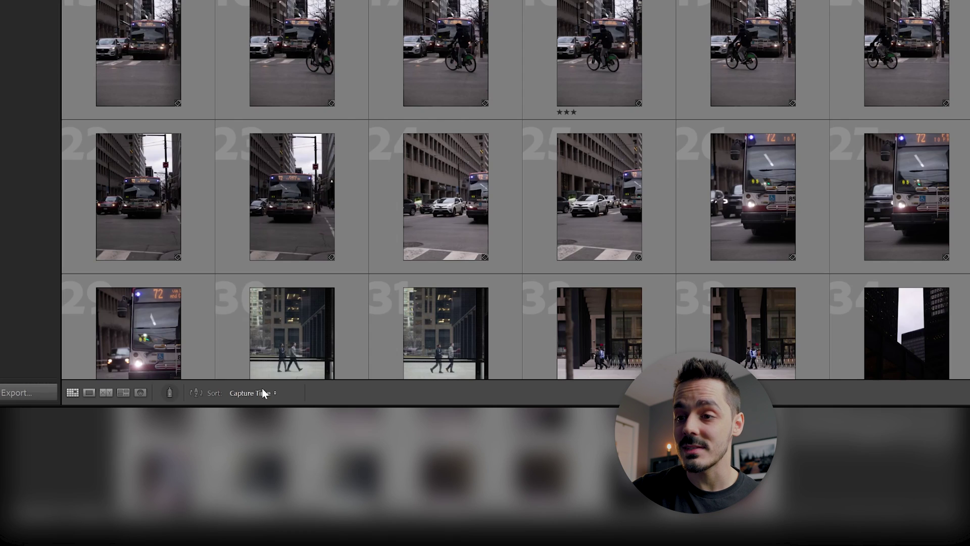
{"action": "left_click", "coordinate": [168, 535]}
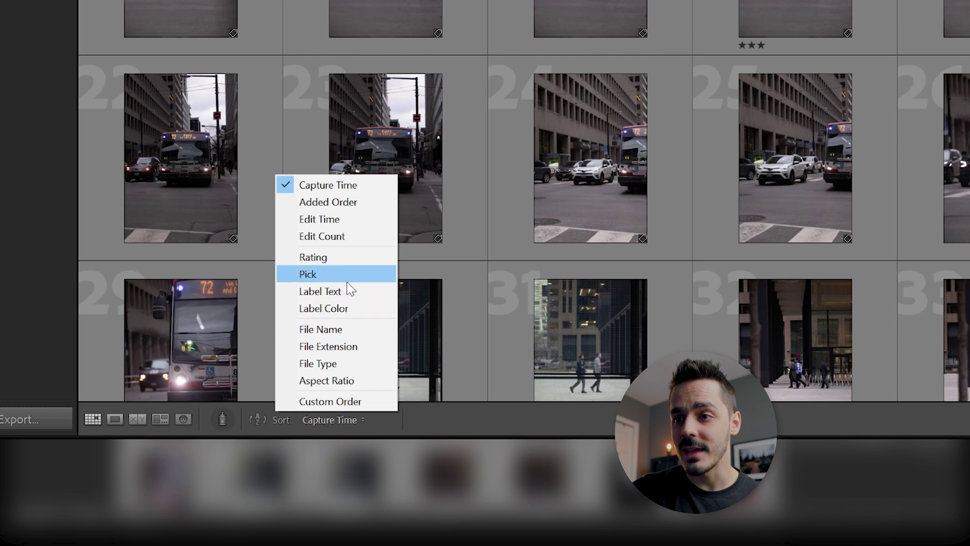
{"action": "left_click", "coordinate": [337, 255]}
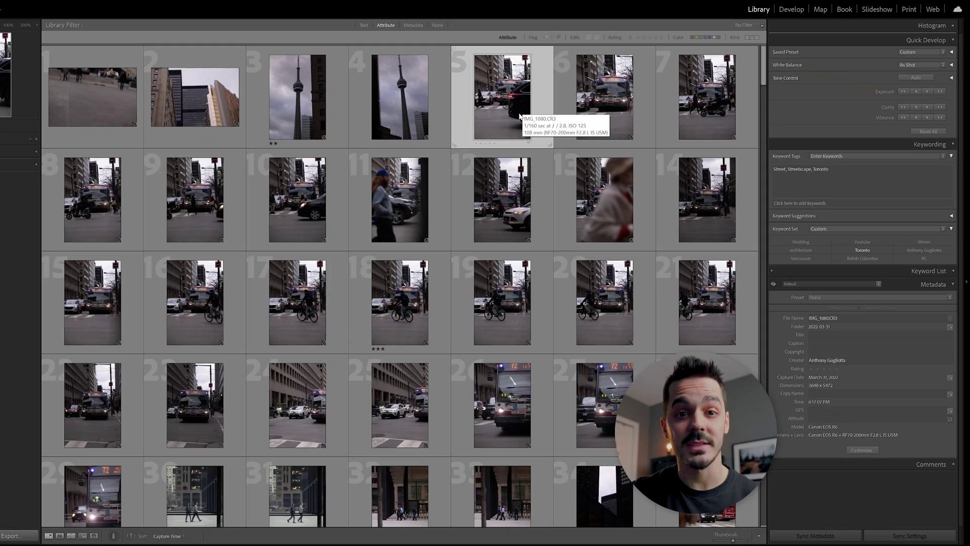
{"action": "left_click", "coordinate": [61, 537]}
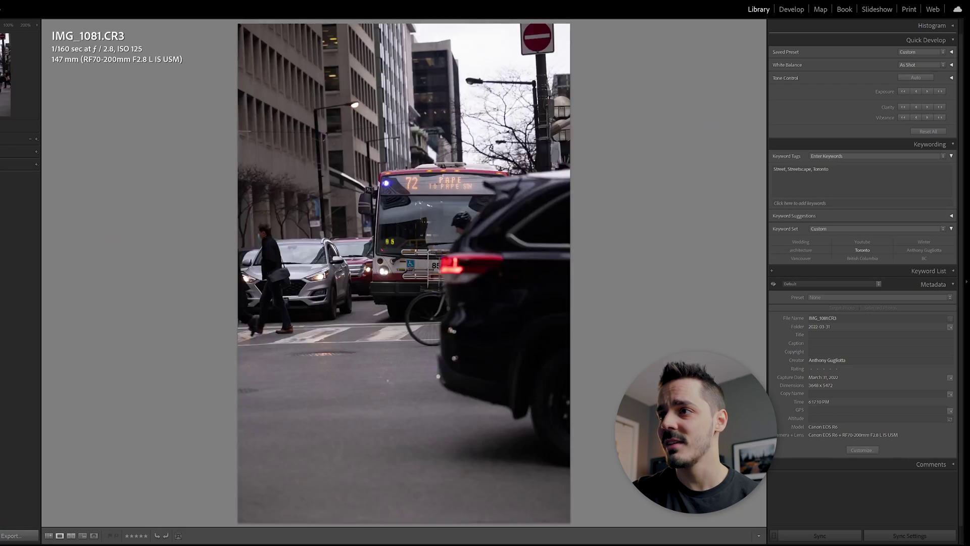
Step: Step through the shoot in Loupe and raise Quick Develop exposure on dark skyscraper shot IMG_1109
{"action": "key", "text": "Right"}
{"action": "key", "text": "Right"}
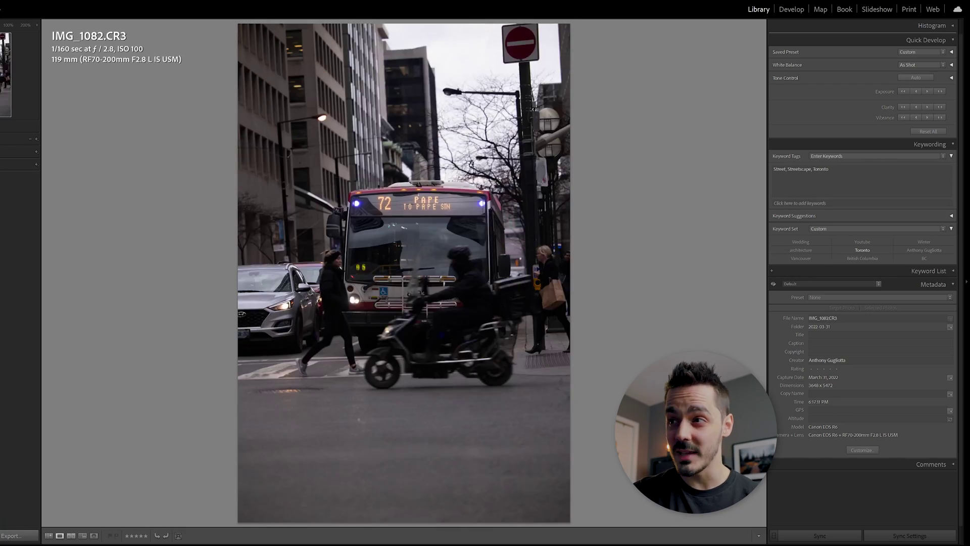
{"action": "key", "text": "Right"}
{"action": "key", "text": "Right"}
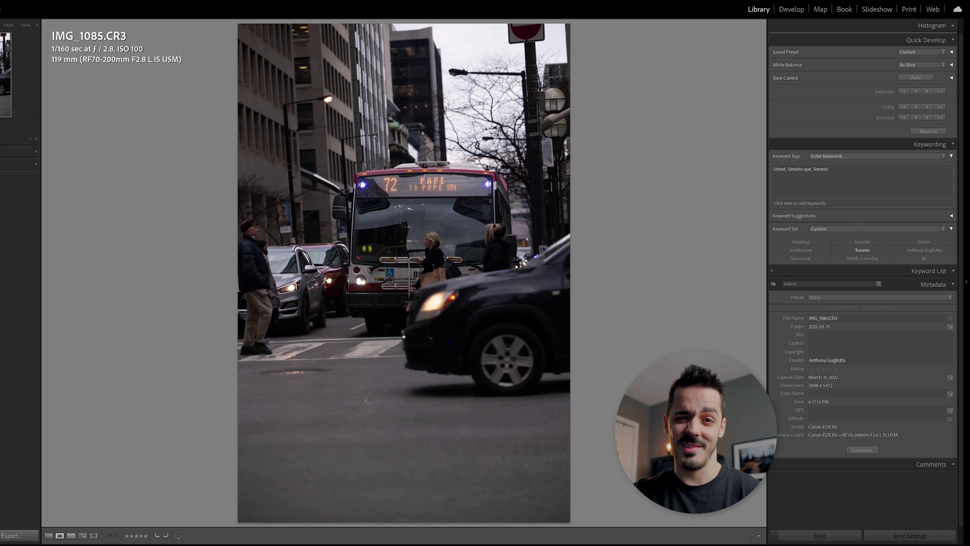
{"action": "key", "text": "Right"}
{"action": "key", "text": "Right"}
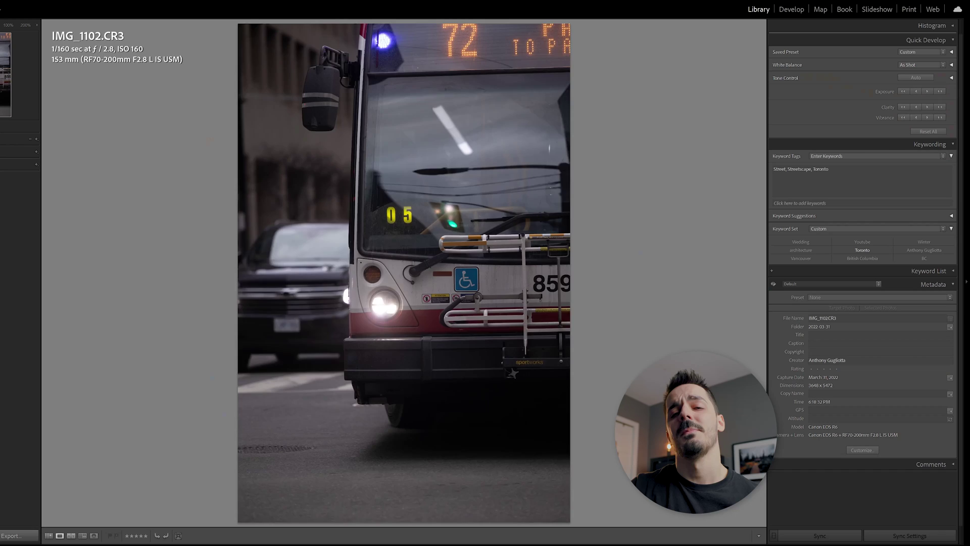
{"action": "key", "text": "Right"}
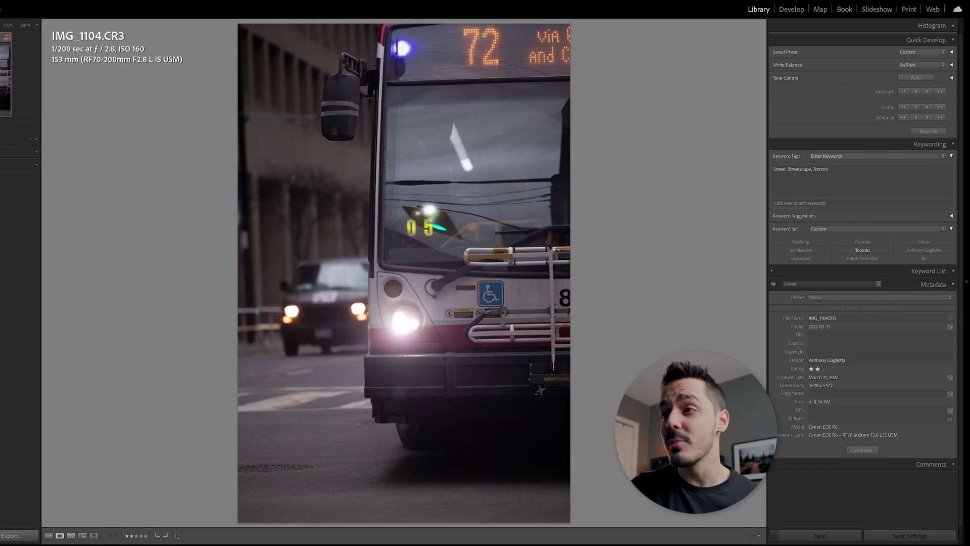
{"action": "key", "text": "Right"}
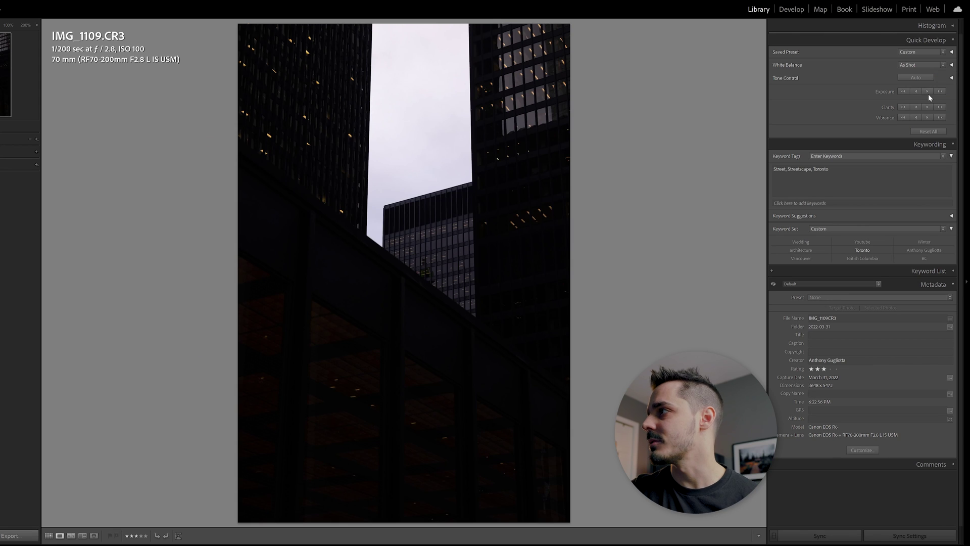
{"action": "left_click", "coordinate": [938, 93]}
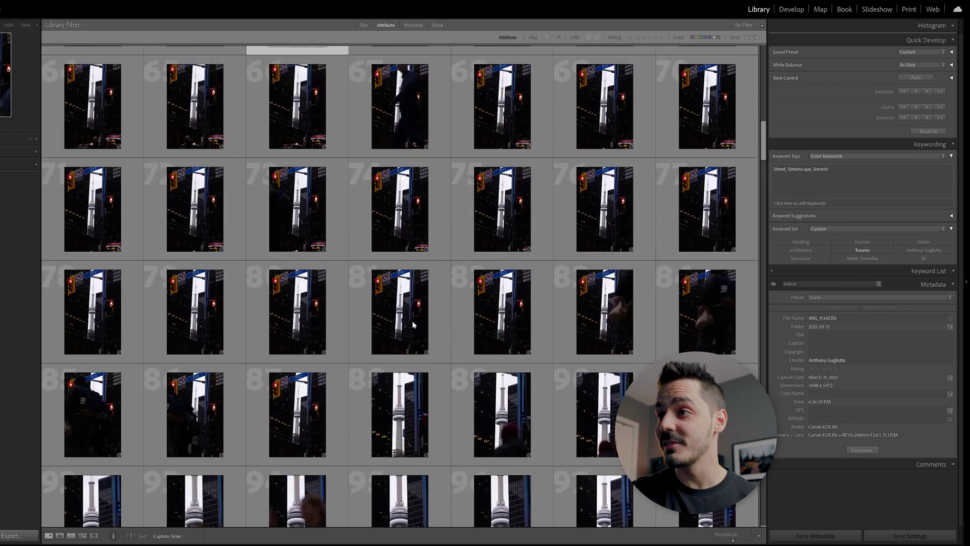
{"action": "scroll", "coordinate": [413, 323], "scroll_direction": "down", "scroll_amount": 3}
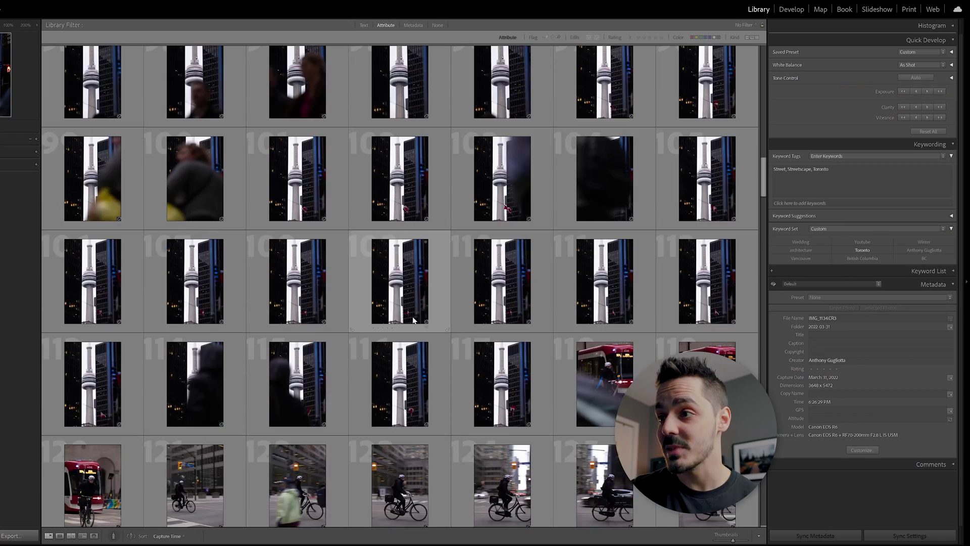
{"action": "scroll", "coordinate": [331, 350], "scroll_direction": "up", "scroll_amount": 8}
{"action": "scroll", "coordinate": [357, 325], "scroll_direction": "up", "scroll_amount": 3}
{"action": "scroll", "coordinate": [420, 314], "scroll_direction": "down", "scroll_amount": 6}
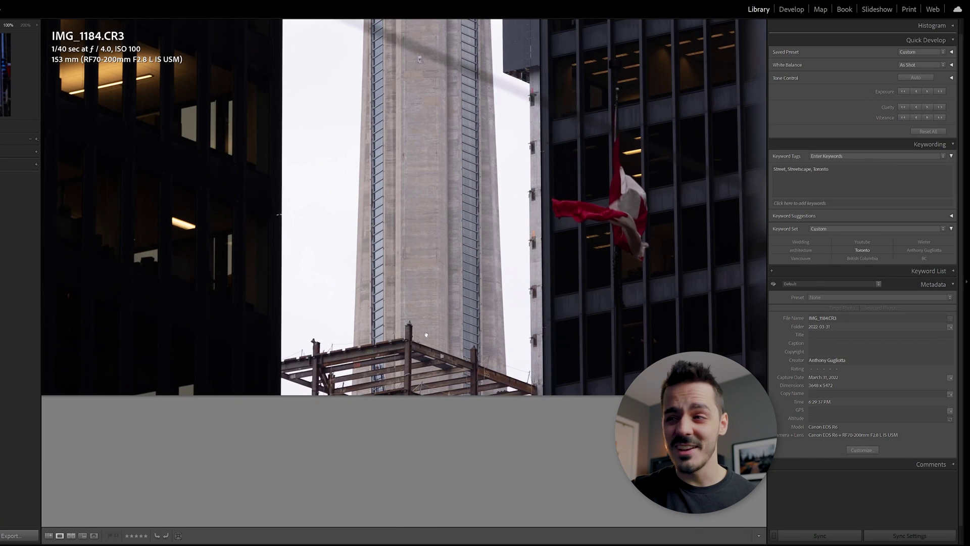
{"action": "left_click_drag", "start_coordinate": [425, 372], "coordinate": [562, 301]}
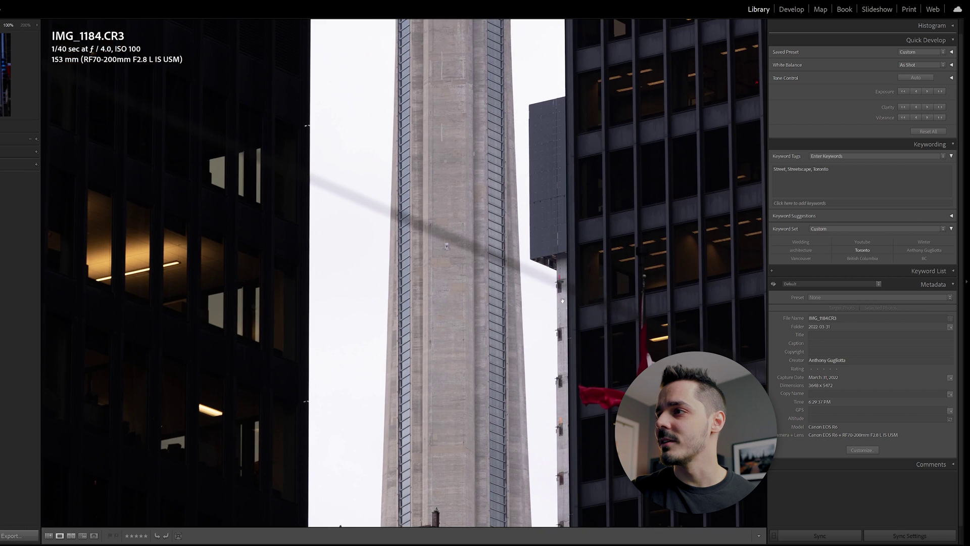
{"action": "left_click", "coordinate": [494, 198]}
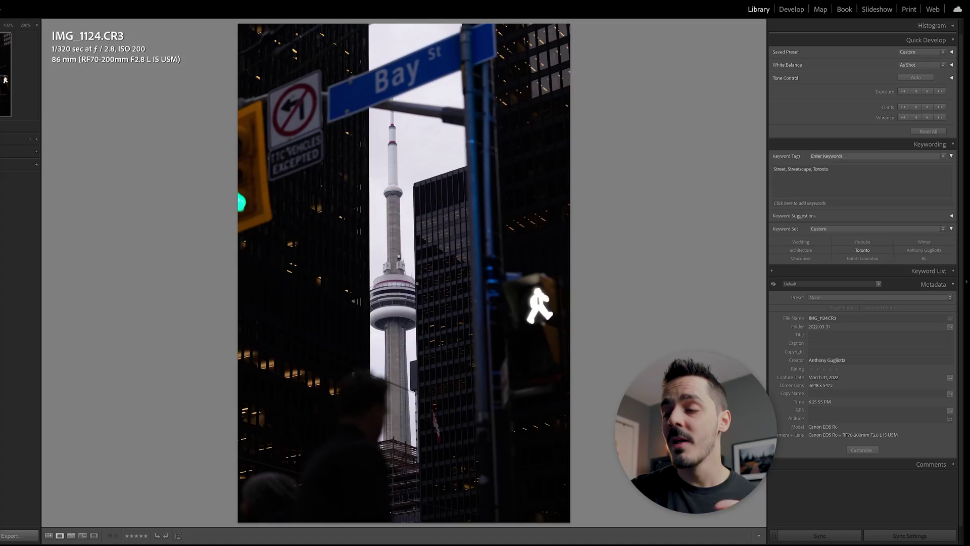
Step: Compare CN Tower shots by switching between the thumbnail grid and the large view
{"action": "left_click", "coordinate": [49, 536]}
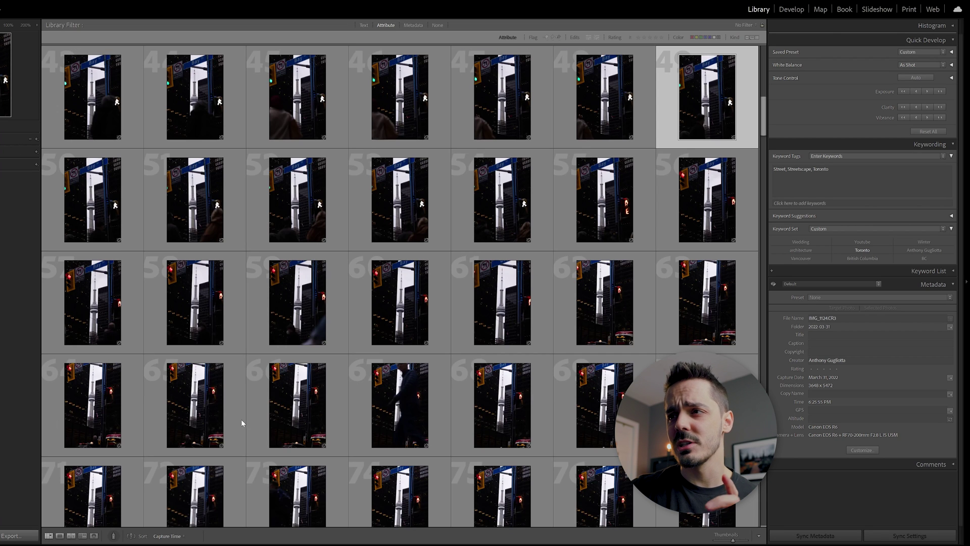
{"action": "scroll", "coordinate": [404, 369], "scroll_direction": "down", "scroll_amount": 2}
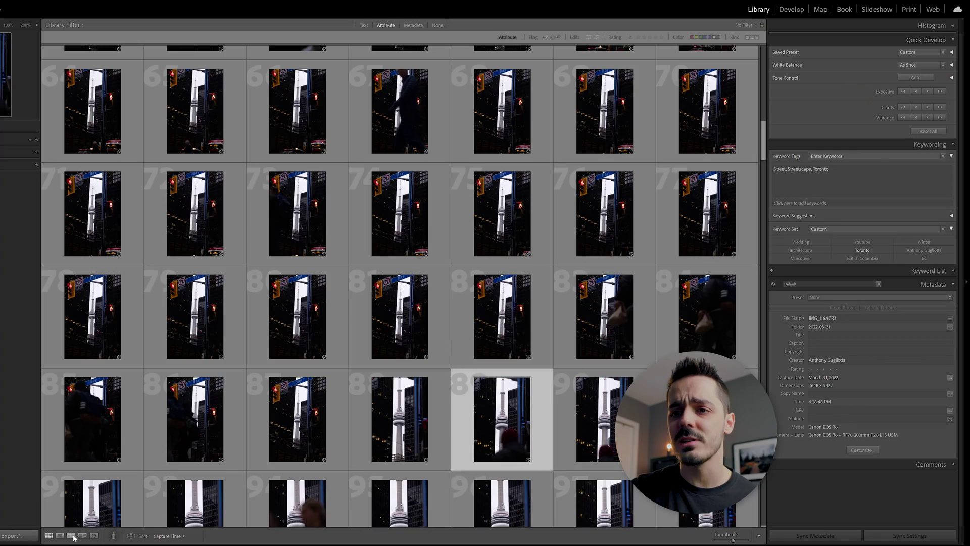
{"action": "left_click", "coordinate": [60, 536]}
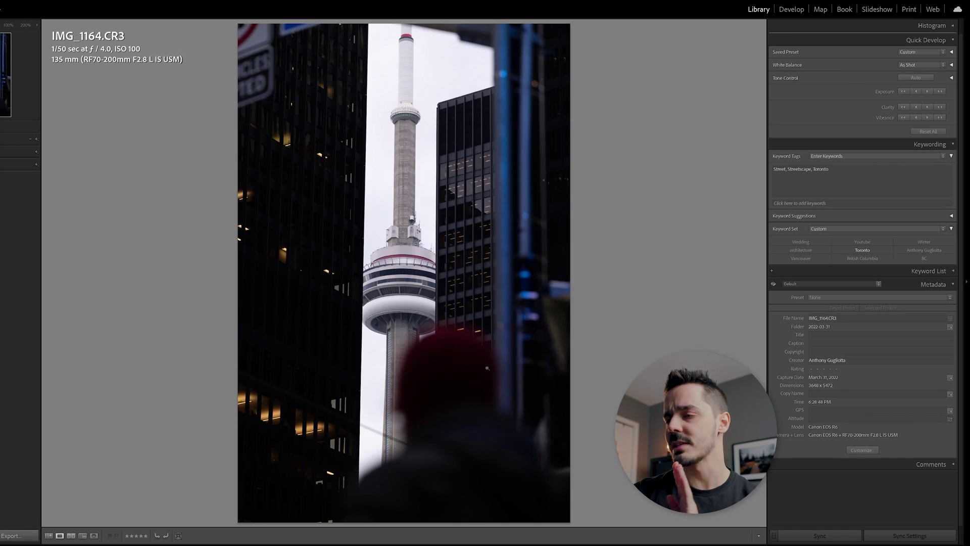
{"action": "left_click", "coordinate": [49, 535]}
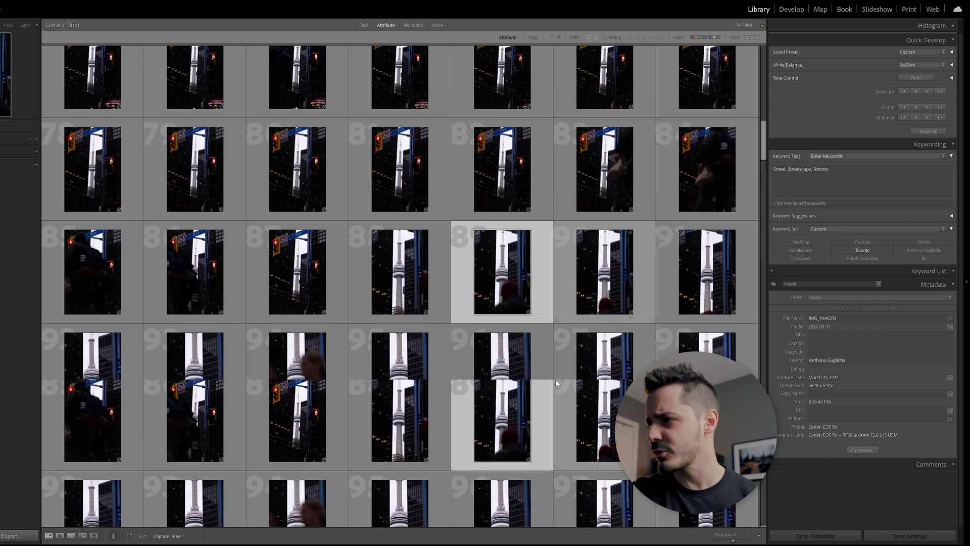
{"action": "scroll", "coordinate": [503, 455], "scroll_direction": "down", "scroll_amount": 3}
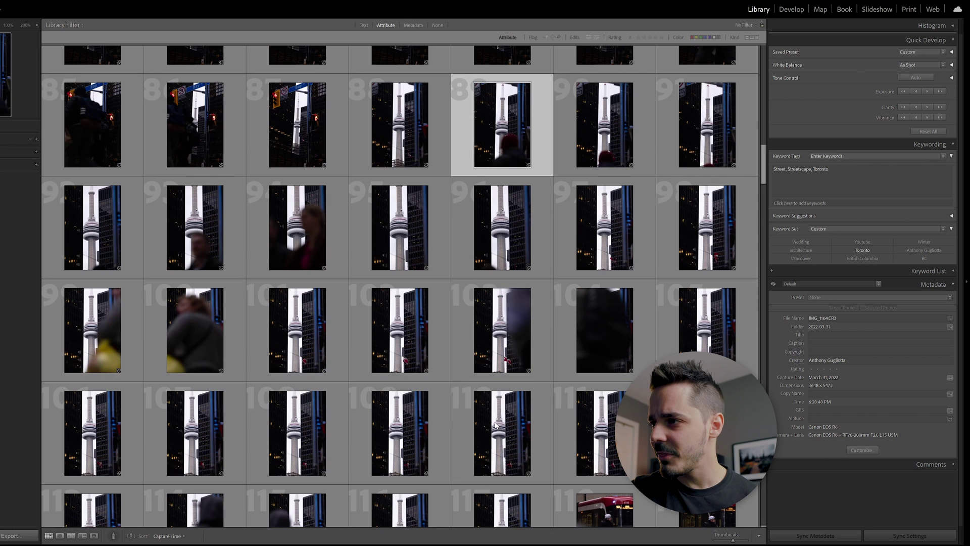
{"action": "left_click", "coordinate": [502, 329]}
{"action": "left_click", "coordinate": [60, 536]}
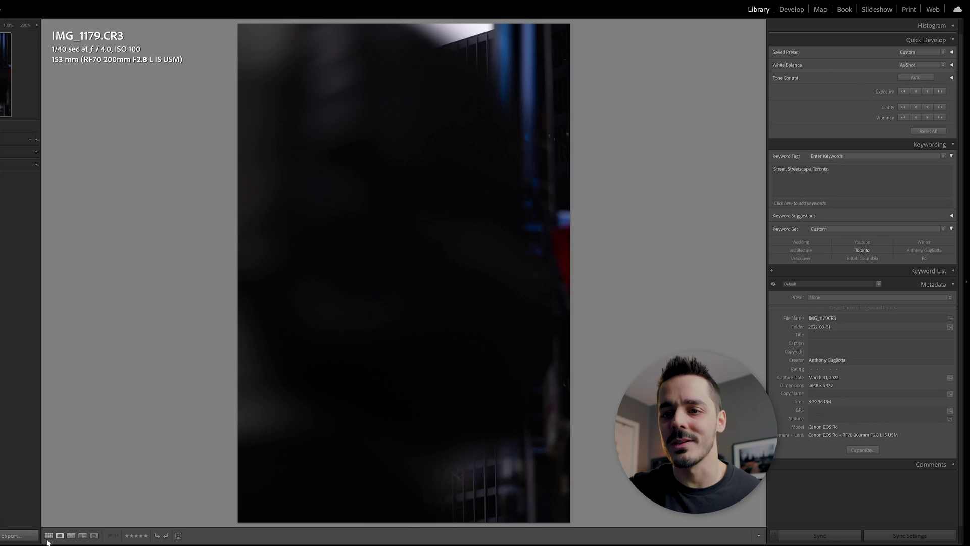
Step: Open a later CN Tower photo large and flip to its neighbours to compare
{"action": "left_click", "coordinate": [48, 536]}
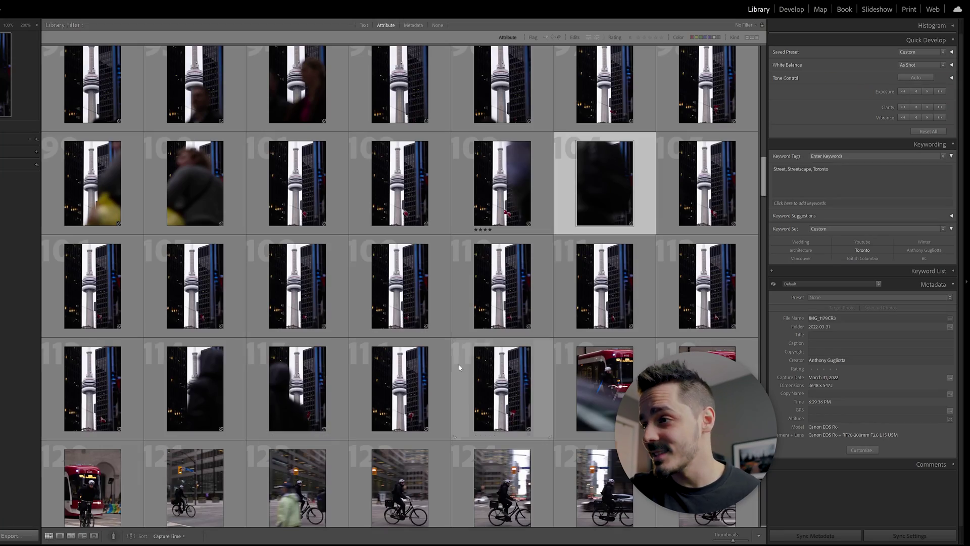
{"action": "left_click", "coordinate": [201, 402]}
{"action": "left_click", "coordinate": [60, 536]}
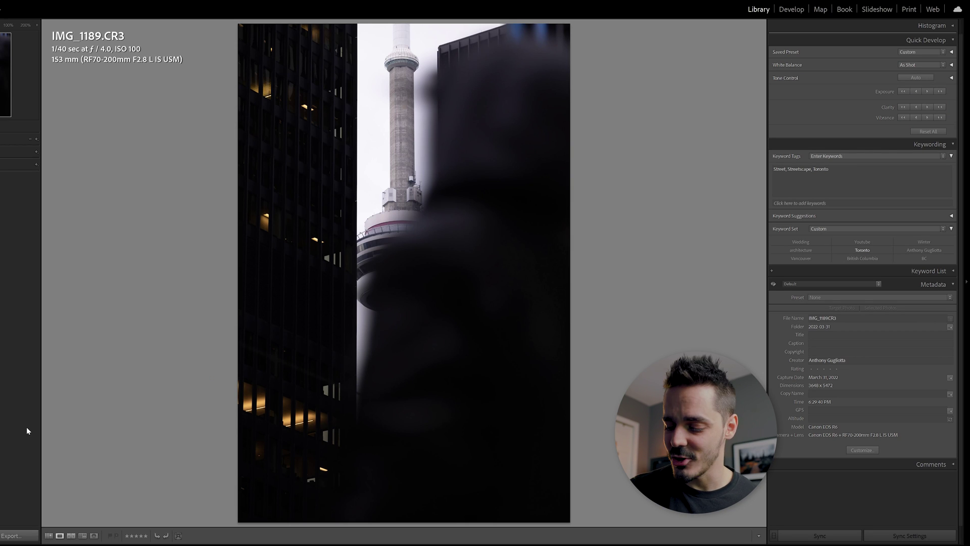
{"action": "key", "text": "Right"}
{"action": "key", "text": "Right"}
{"action": "key", "text": "Left"}
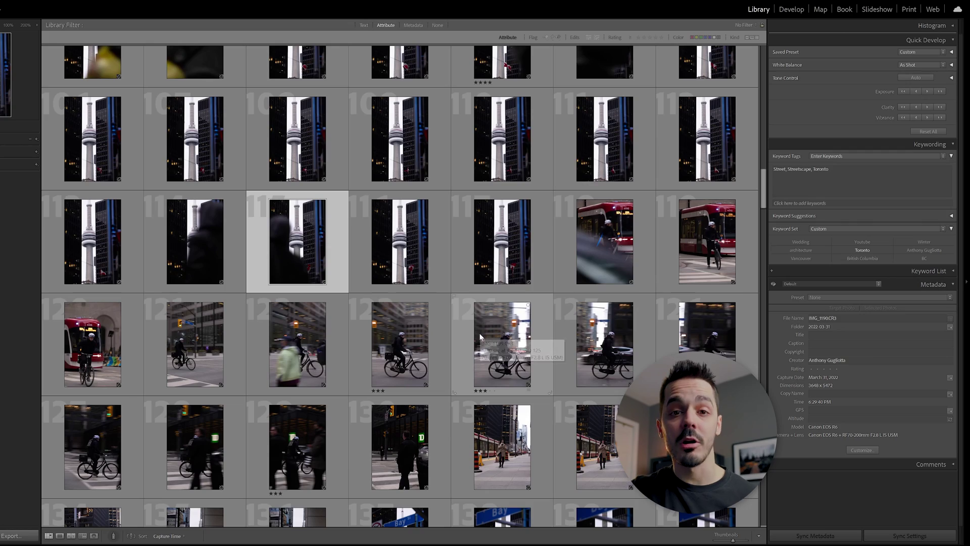
Step: Select the streetcar and cyclist photo and flip between the cyclist shots, refitting the view
{"action": "left_click", "coordinate": [689, 271]}
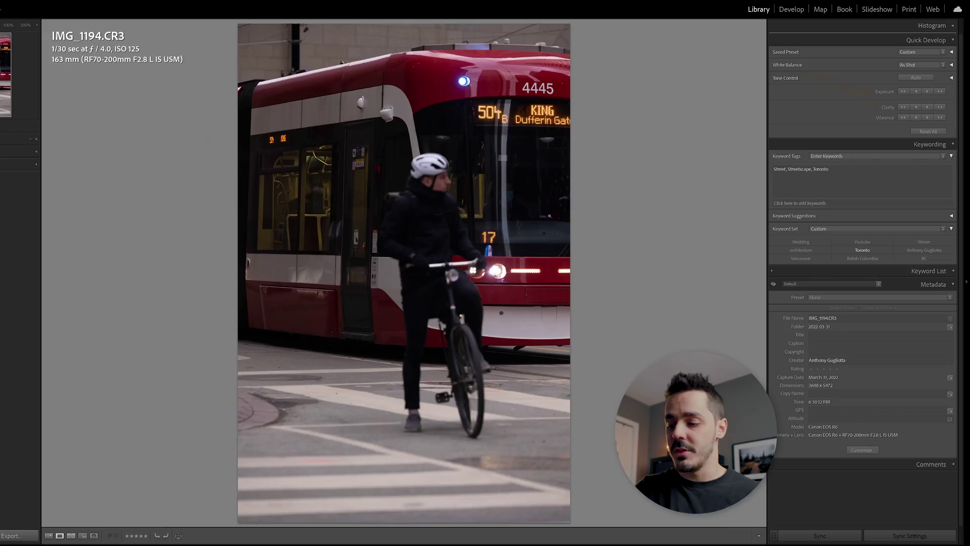
{"action": "key", "text": "Right"}
{"action": "key", "text": "Right"}
{"action": "key", "text": "Left"}
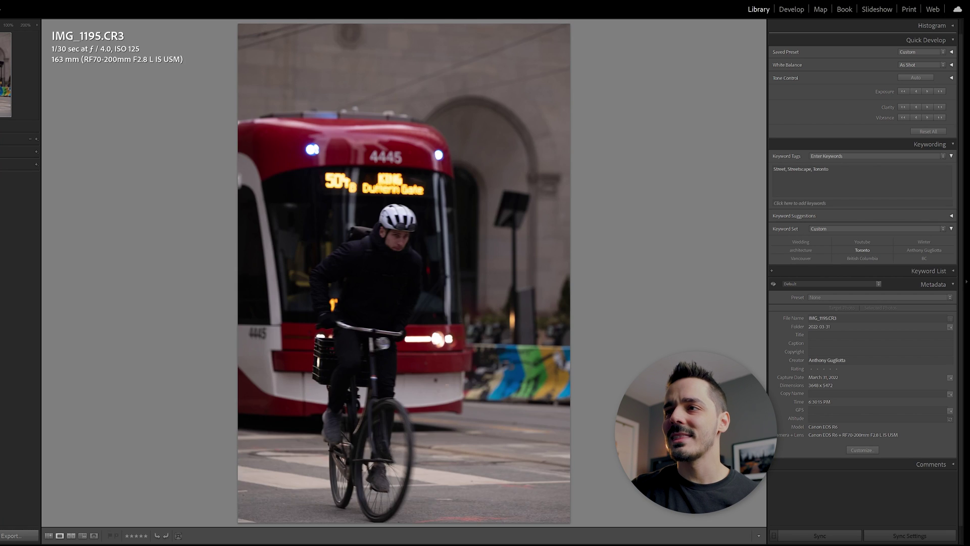
{"action": "key", "text": "Right"}
{"action": "key", "text": "Right"}
{"action": "key", "text": "Right"}
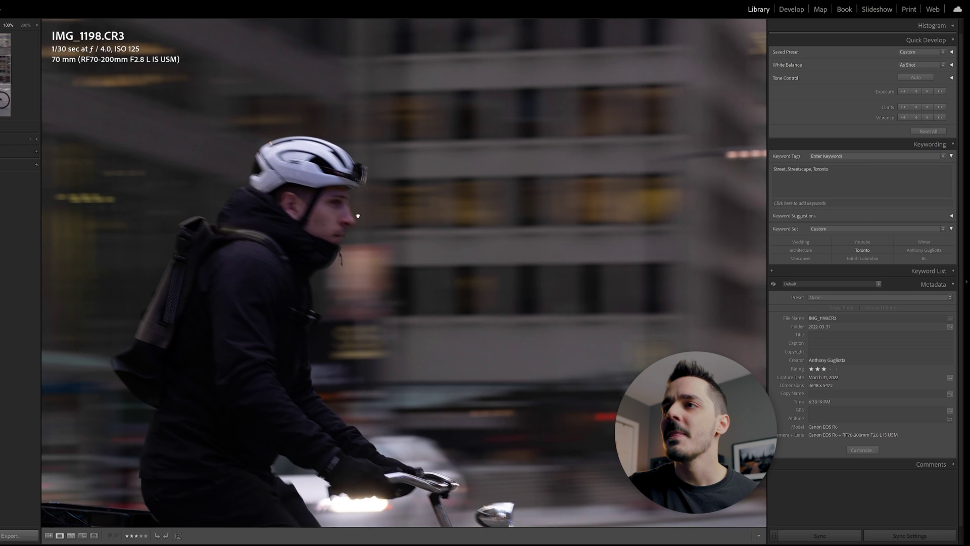
{"action": "left_click", "coordinate": [429, 216]}
Step: Advance photo by photo through the street shots up to IMG_1212
{"action": "key", "text": "Right"}
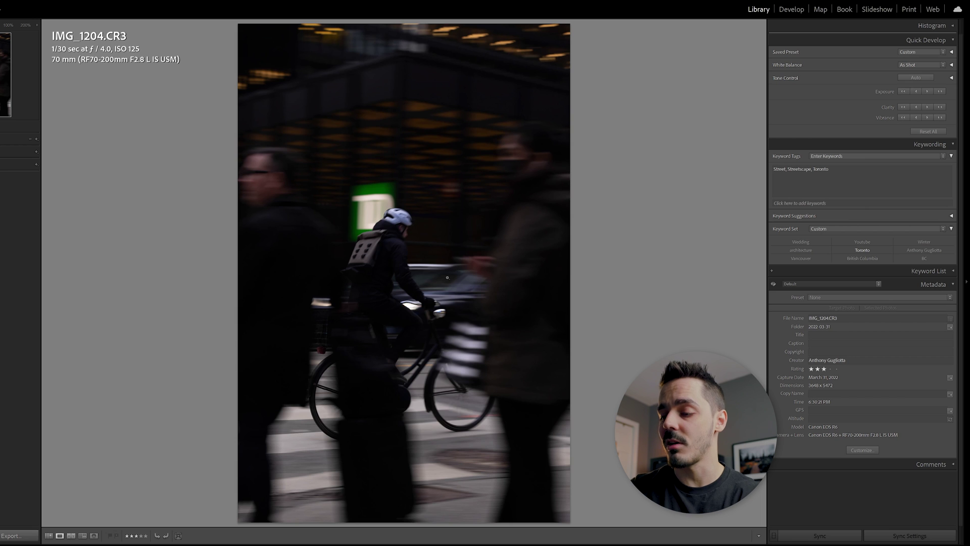
{"action": "key", "text": "Right"}
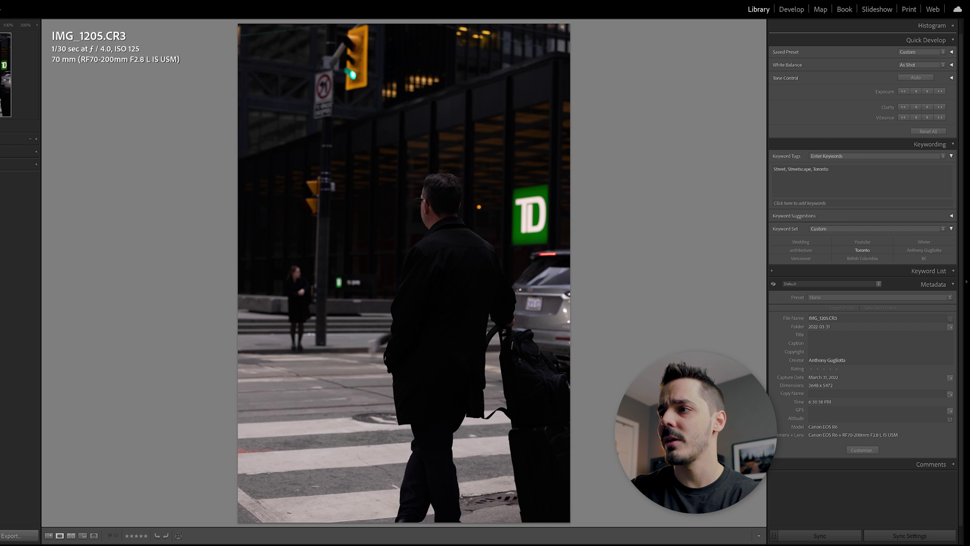
{"action": "key", "text": "Right"}
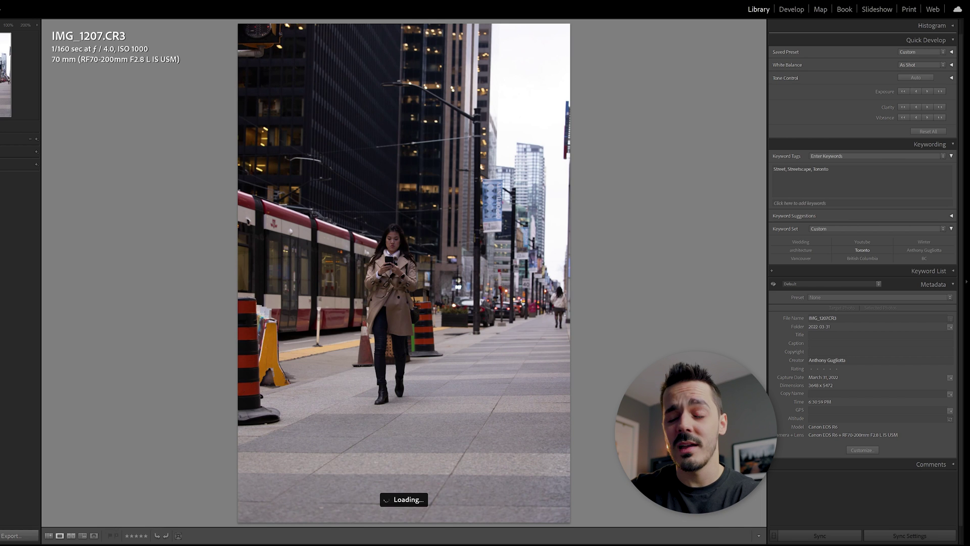
{"action": "key", "text": "Right"}
{"action": "key", "text": "Right"}
{"action": "key", "text": "Right"}
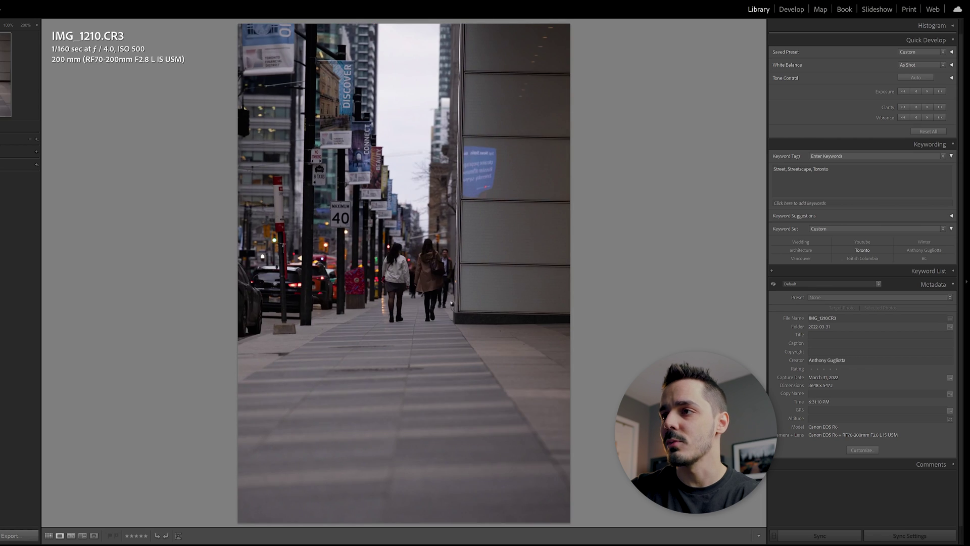
{"action": "key", "text": "Right"}
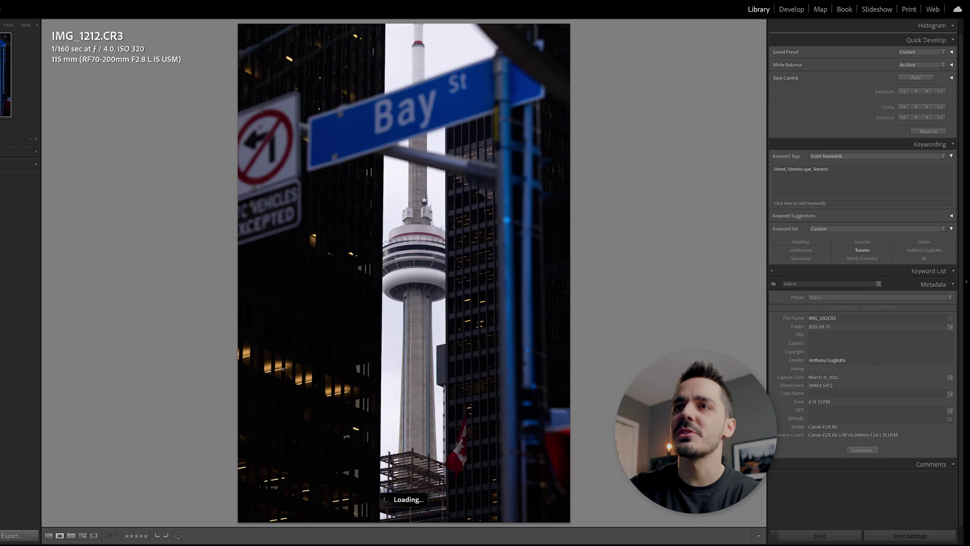
Step: Zoom IMG_1234's cyclist to 100% and back to fit, then step between neighbouring frames
{"action": "left_click", "coordinate": [49, 535]}
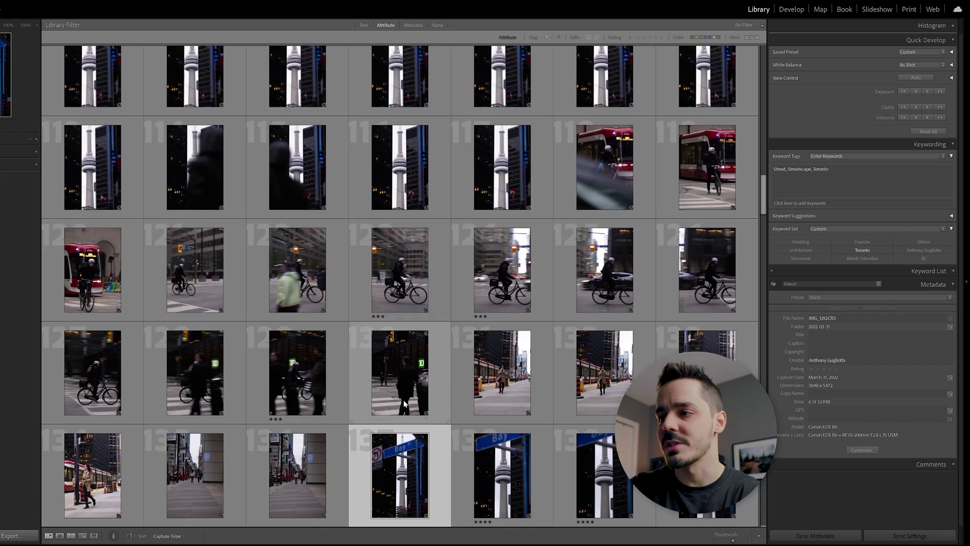
{"action": "scroll", "coordinate": [420, 396], "scroll_direction": "down", "scroll_amount": 5}
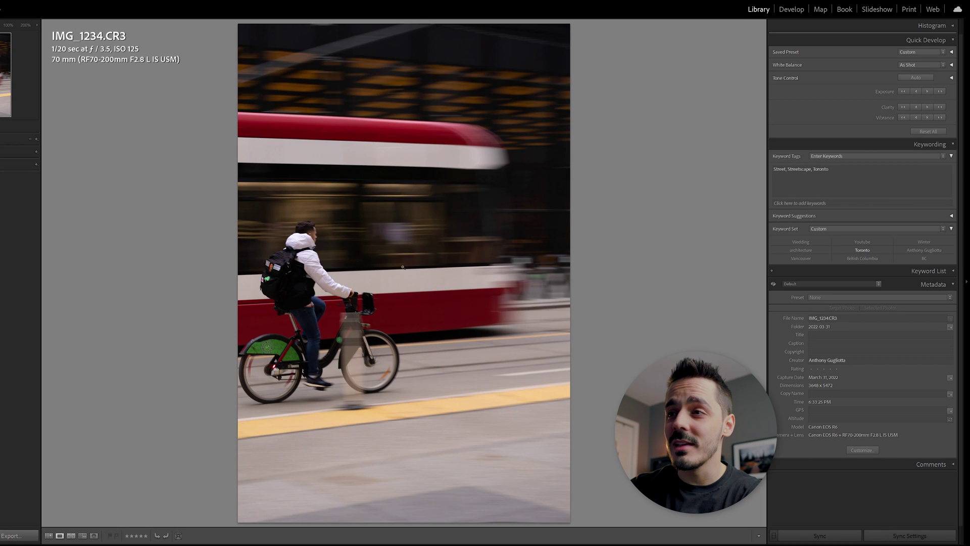
{"action": "left_click", "coordinate": [320, 266]}
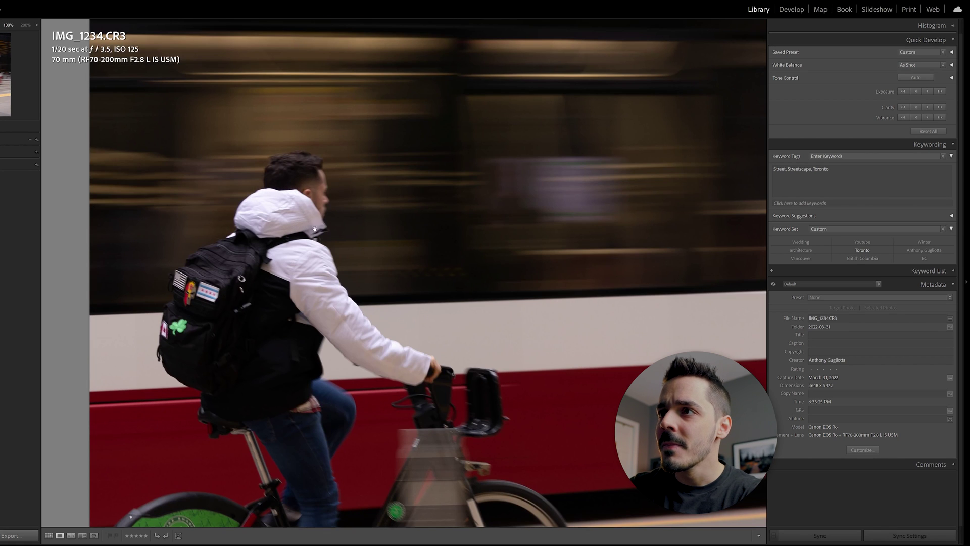
{"action": "left_click", "coordinate": [357, 222]}
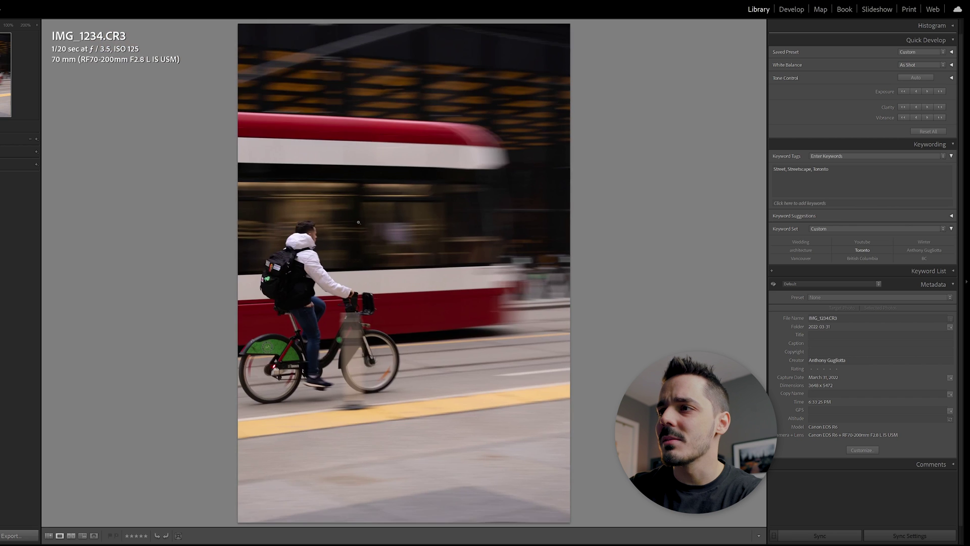
{"action": "key", "text": "Left"}
{"action": "key", "text": "Left"}
{"action": "key", "text": "Right"}
{"action": "key", "text": "Right"}
{"action": "key", "text": "Right"}
{"action": "key", "text": "Right"}
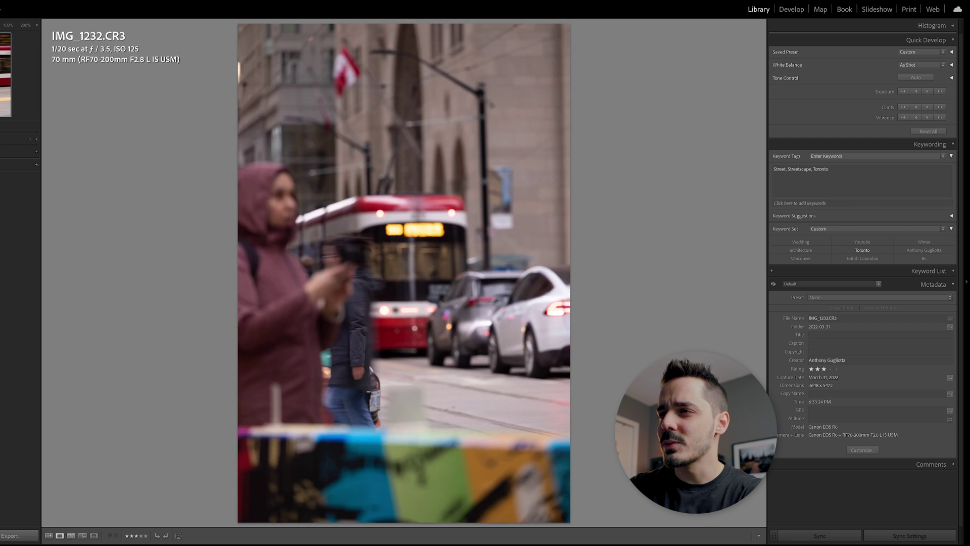
Step: Step forward past IMG_1237 and the IMG_1243 taxi shot to IMG_1245
{"action": "key", "text": "Right"}
{"action": "key", "text": "Right"}
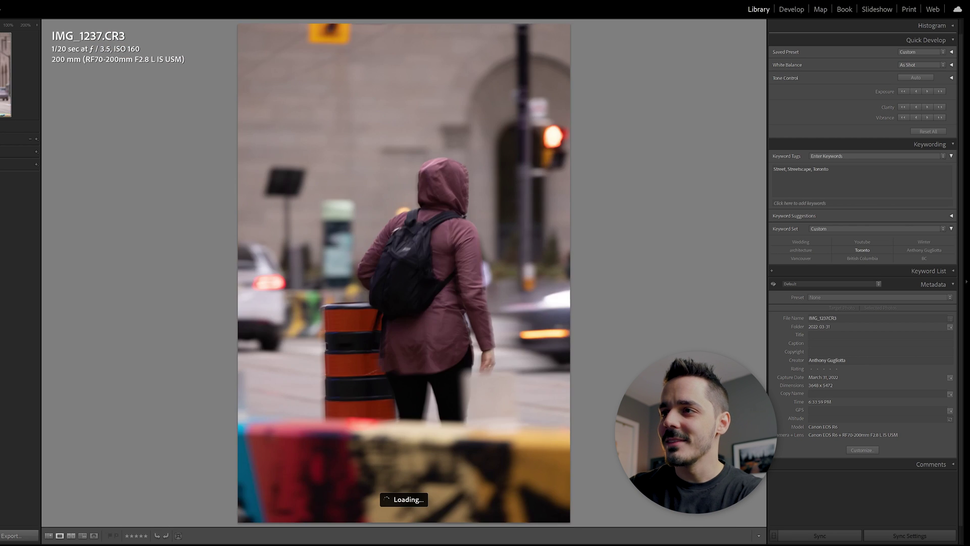
{"action": "key", "text": "Left"}
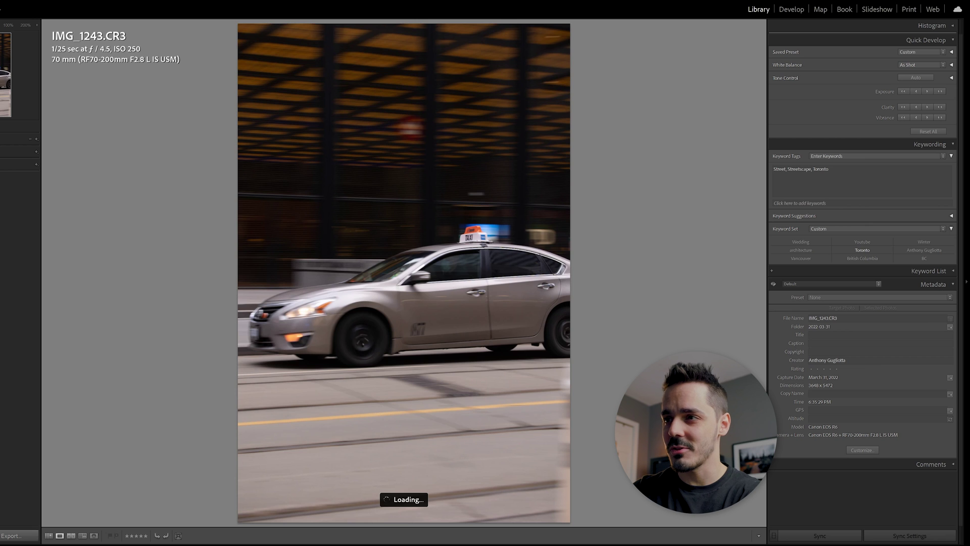
{"action": "key", "text": "Right"}
{"action": "key", "text": "Left"}
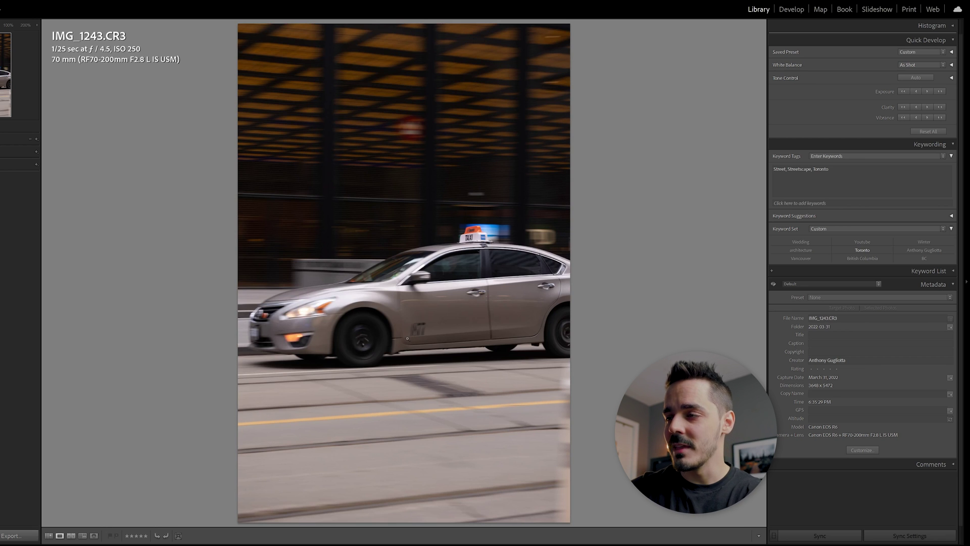
{"action": "key", "text": "Right"}
{"action": "key", "text": "Right"}
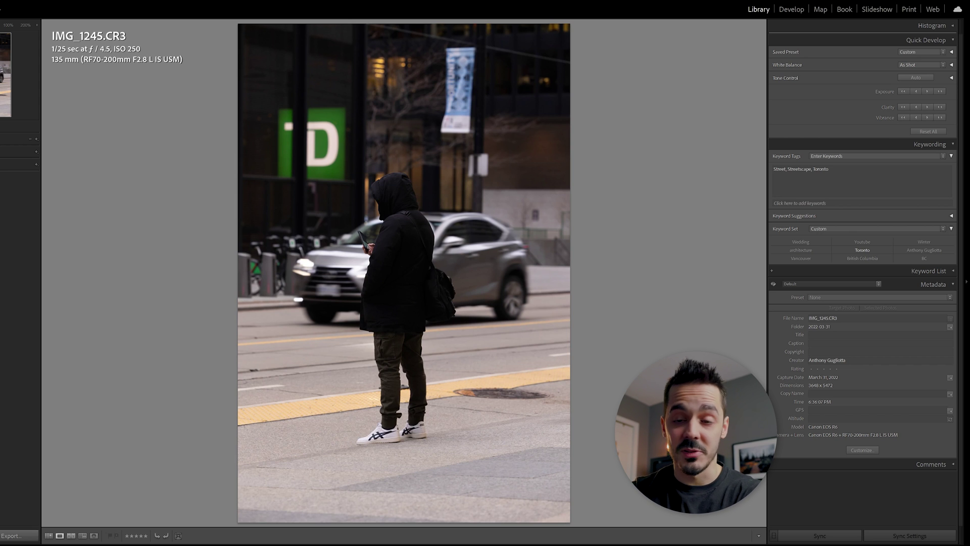
Step: Flip between near-identical pedestrian shots IMG_1245 and IMG_1246, then return to the thumbnail grid
{"action": "key", "text": "Right"}
{"action": "key", "text": "Right"}
{"action": "key", "text": "Left"}
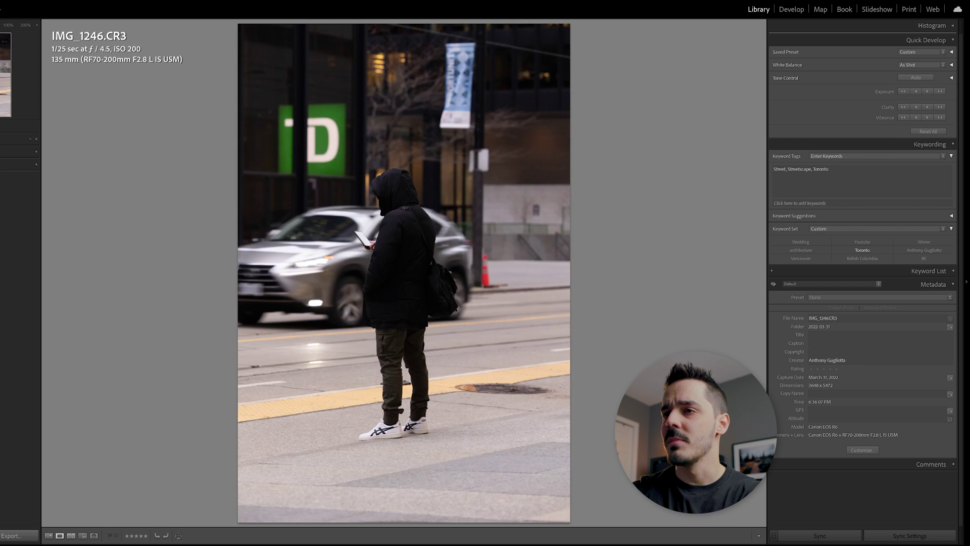
{"action": "key", "text": "Left"}
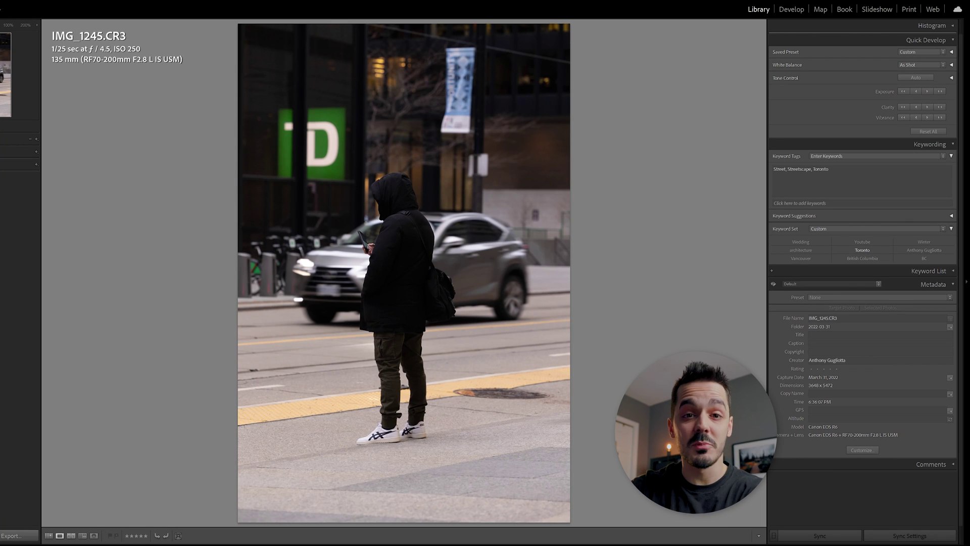
{"action": "key", "text": "Right"}
{"action": "key", "text": "Right"}
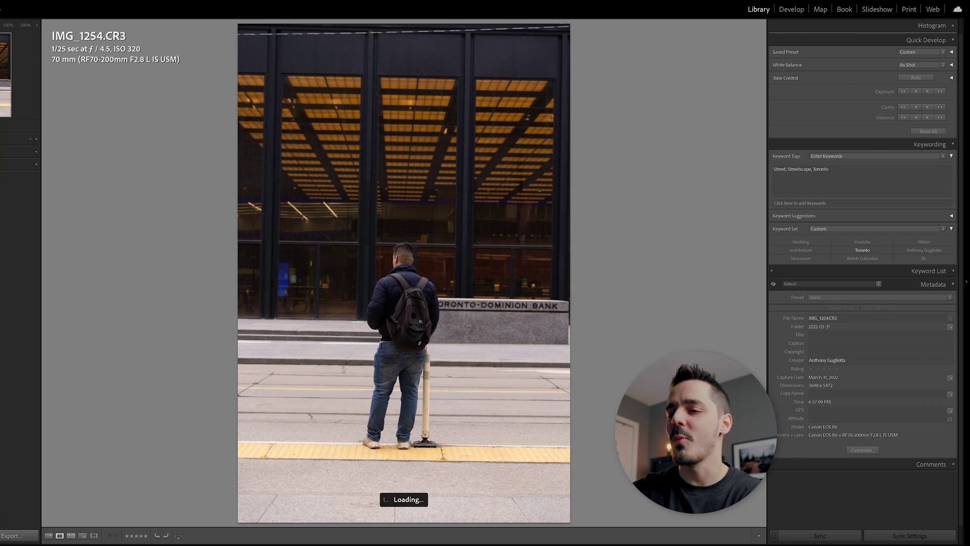
{"action": "left_click", "coordinate": [49, 536]}
Step: Select photo 180 in the grid and advance through the following photos one by one
{"action": "scroll", "coordinate": [465, 407], "scroll_direction": "down", "scroll_amount": 3}
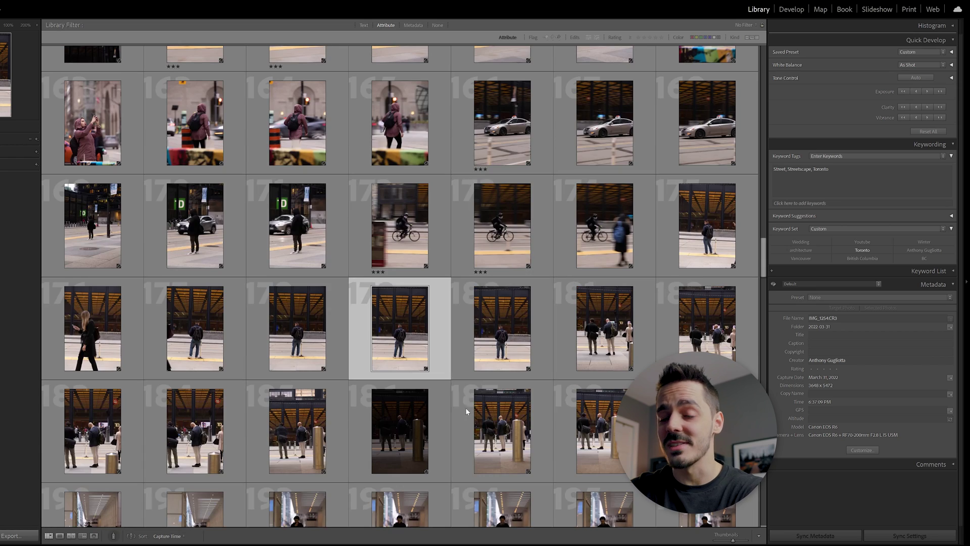
{"action": "left_click", "coordinate": [503, 337]}
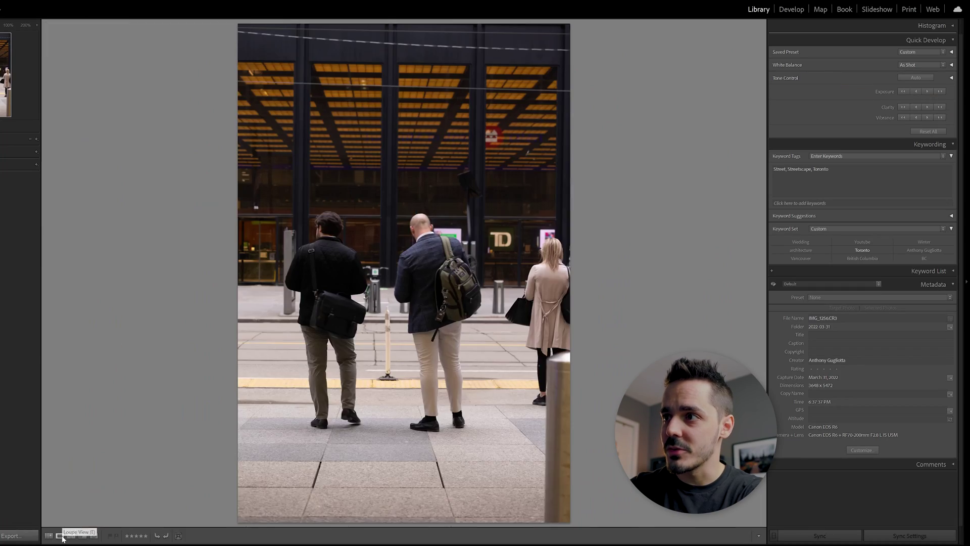
{"action": "key", "text": "Right"}
{"action": "key", "text": "Right"}
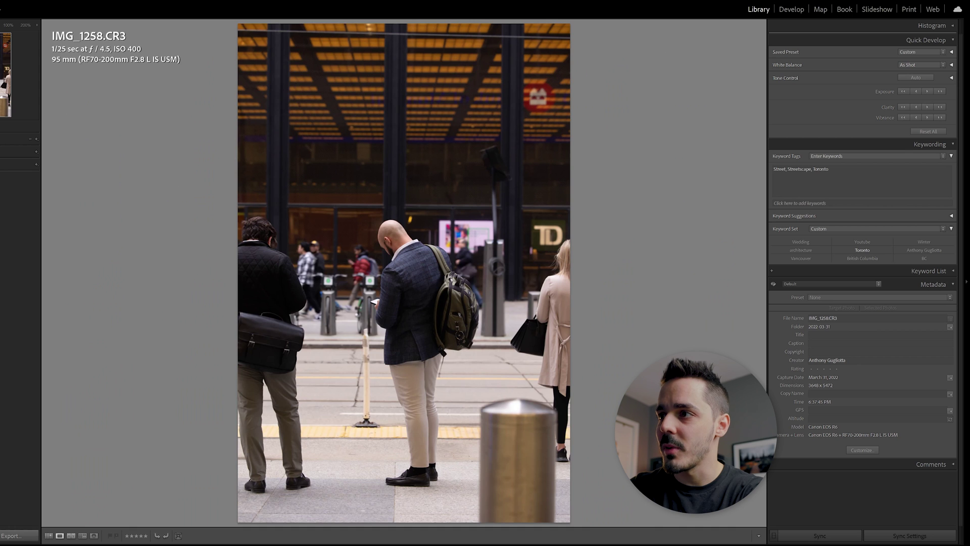
{"action": "key", "text": "Right"}
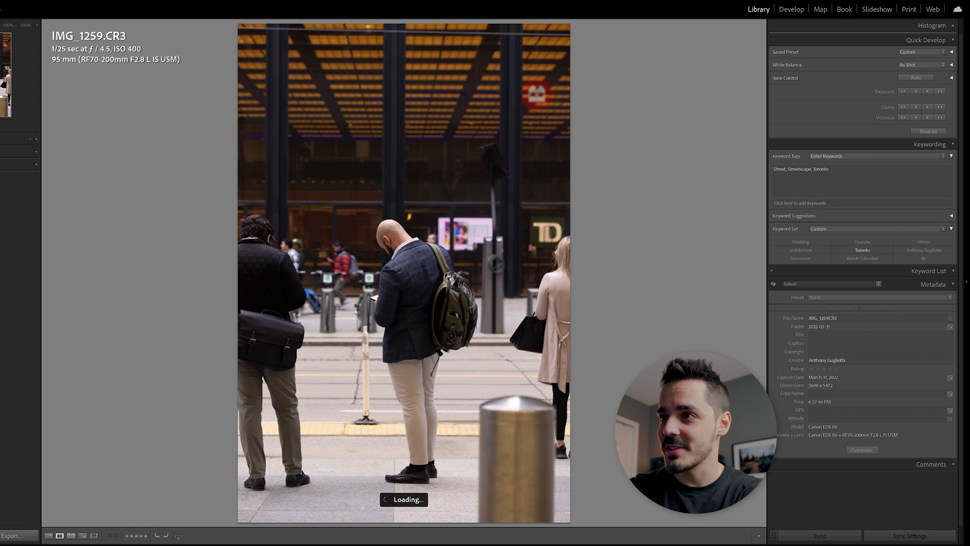
{"action": "key", "text": "Right"}
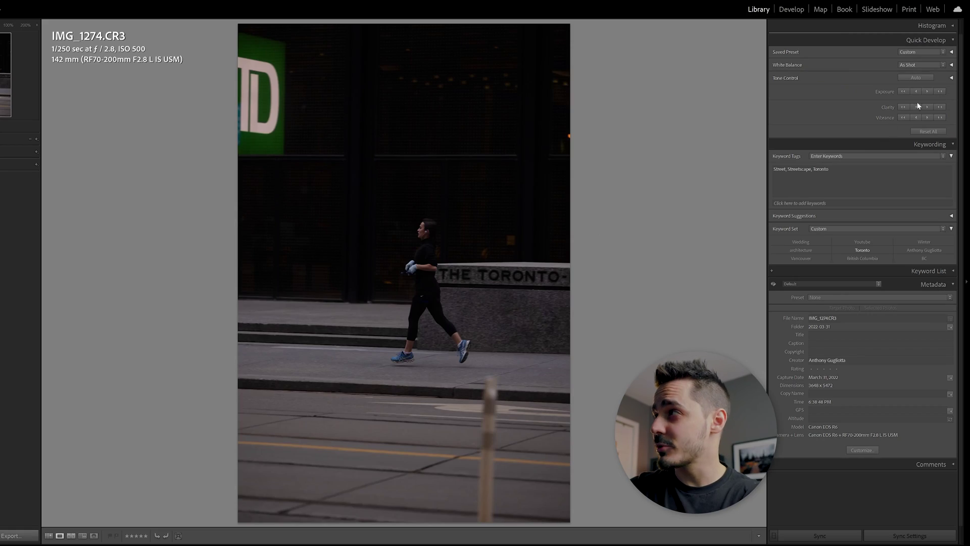
Step: Raise Quick Develop exposure on dark jogger photo IMG_1274 and advance to IMG_1277
{"action": "left_click", "coordinate": [942, 90]}
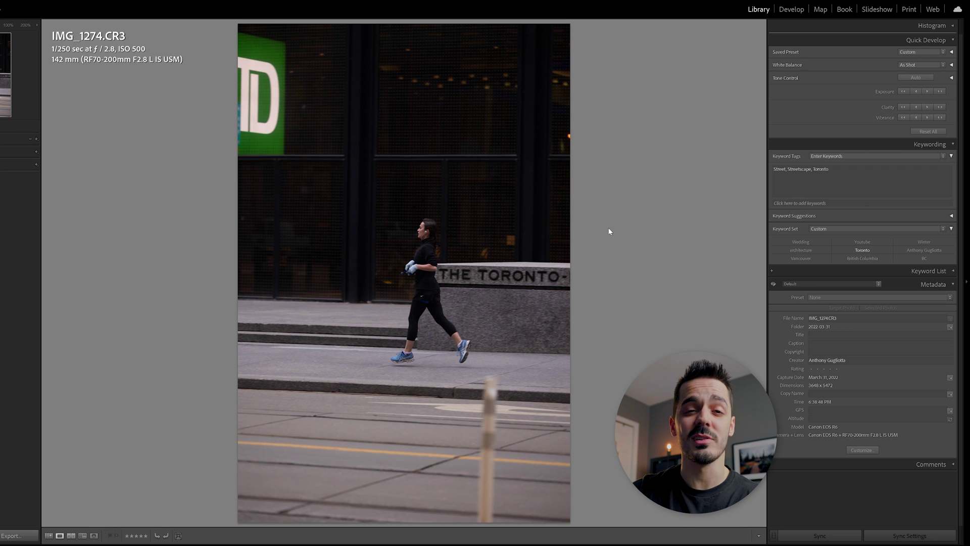
{"action": "key", "text": "Right"}
{"action": "key", "text": "Right"}
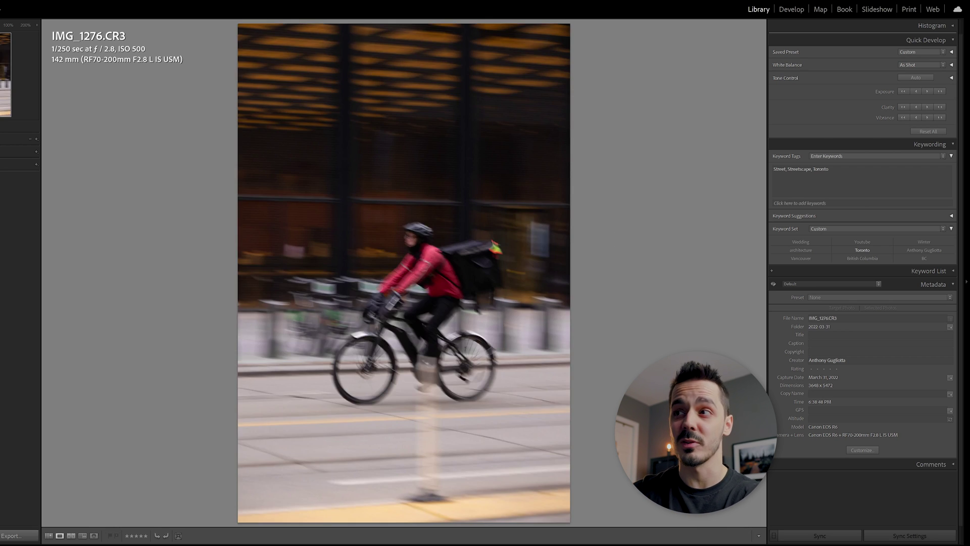
{"action": "key", "text": "Right"}
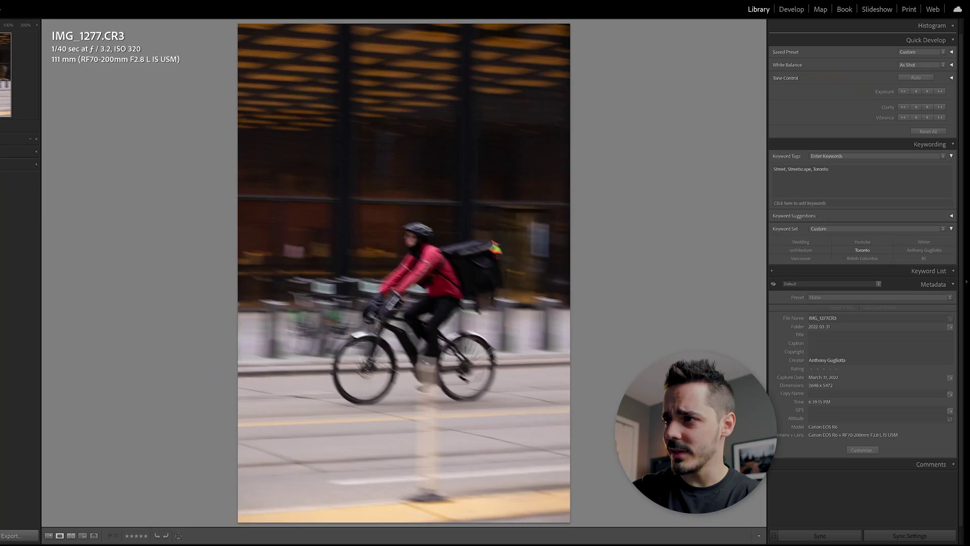
Step: Browse through IMG_1280 and IMG_1283, rechecking IMG_1280, and continue toward IMG_1288
{"action": "key", "text": "Right"}
{"action": "key", "text": "Right"}
{"action": "key", "text": "Right"}
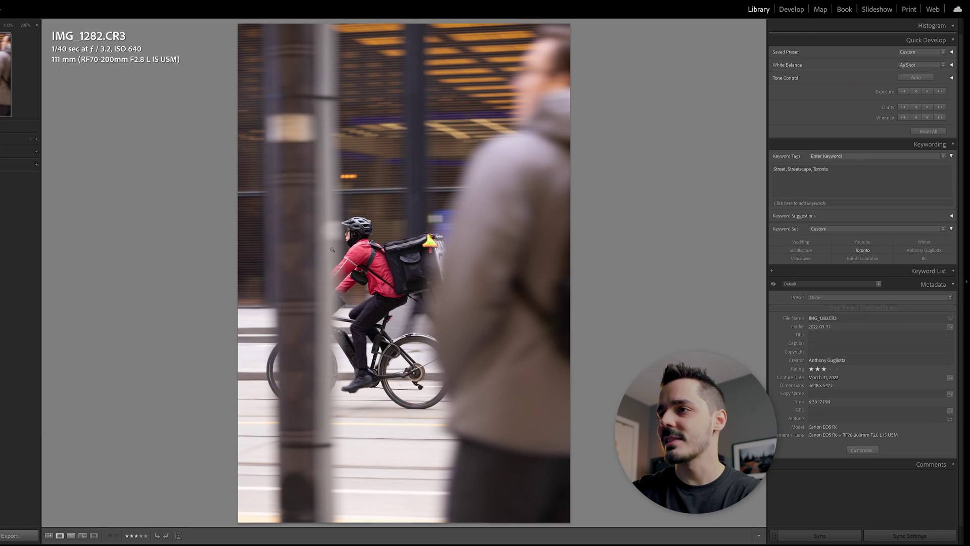
{"action": "key", "text": "Right"}
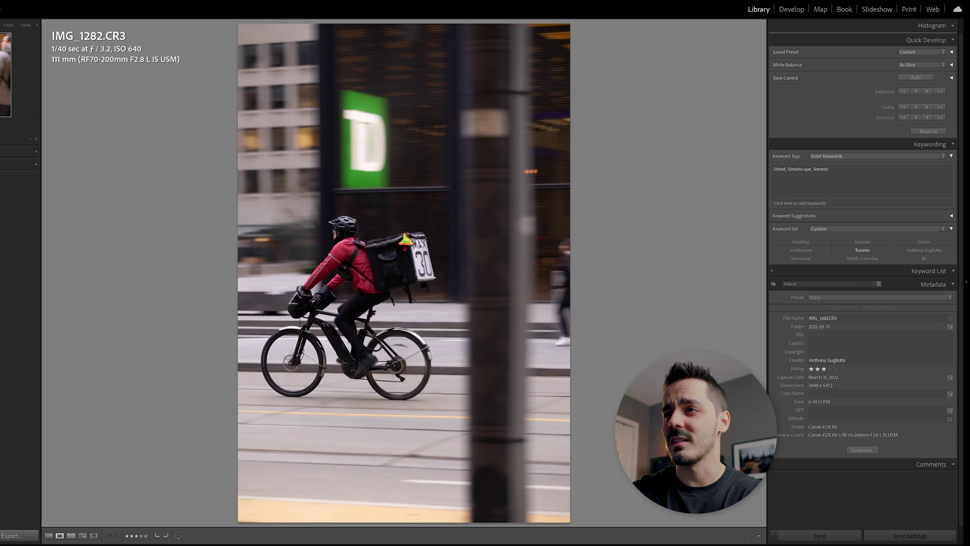
{"action": "key", "text": "Right"}
{"action": "key", "text": "Right"}
{"action": "key", "text": "Right"}
{"action": "key", "text": "Right"}
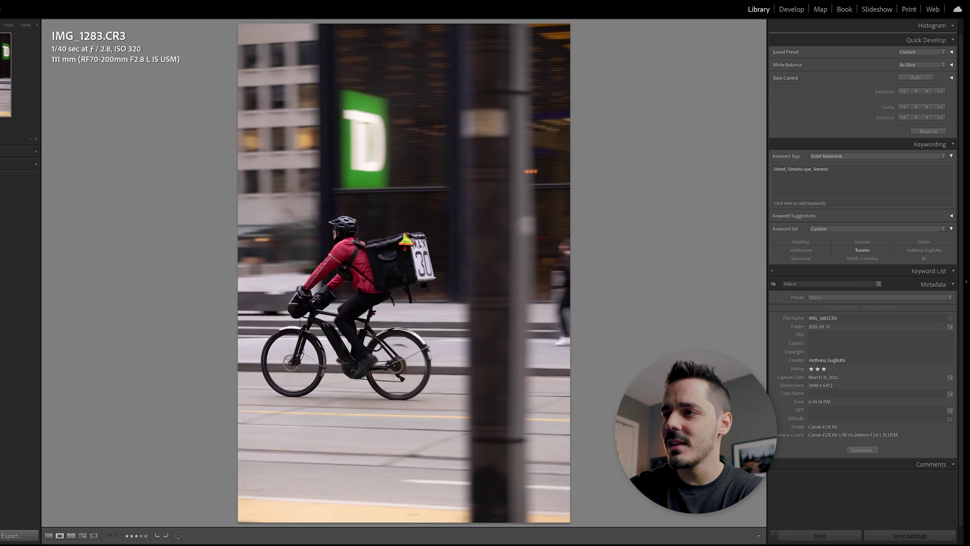
{"action": "key", "text": "Left"}
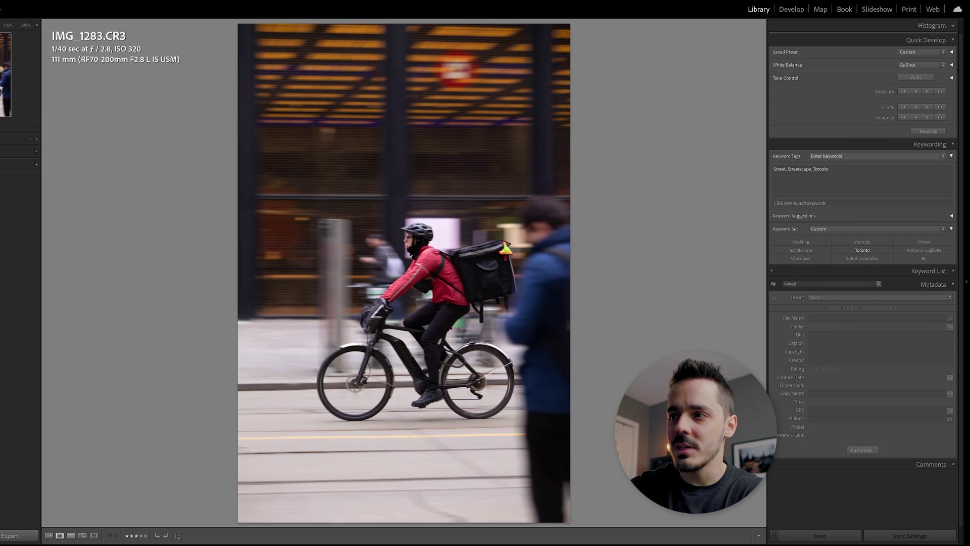
{"action": "key", "text": "Right"}
{"action": "key", "text": "Right"}
{"action": "key", "text": "Right"}
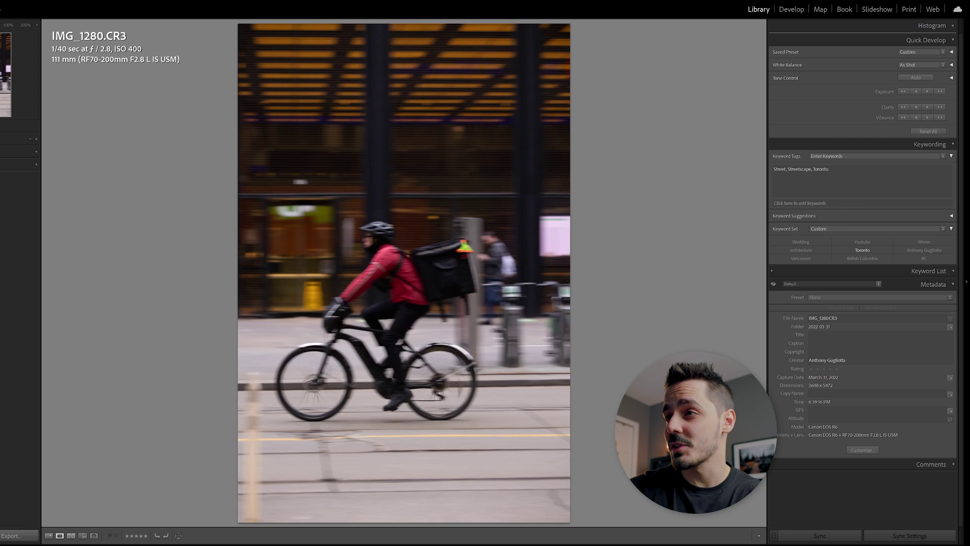
{"action": "key", "text": "Right"}
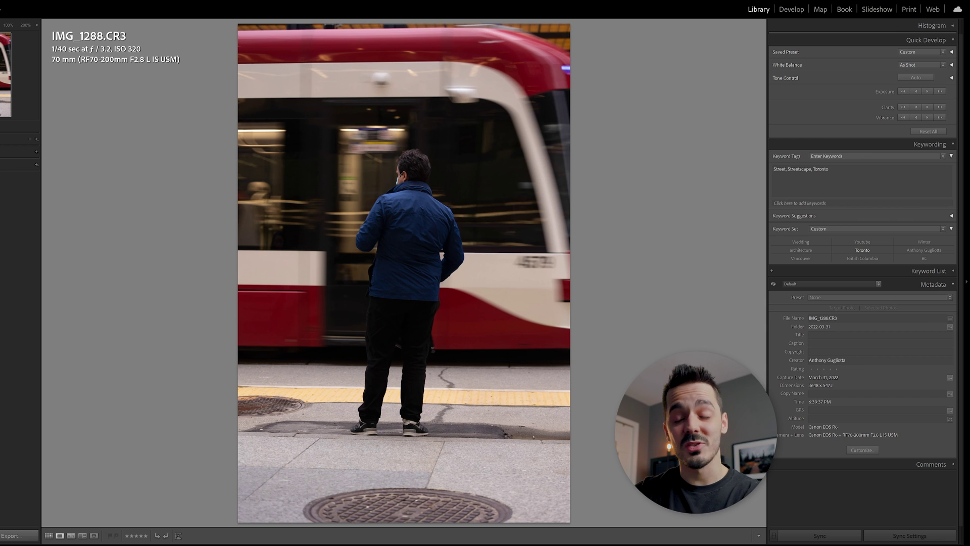
Step: Step through the streetcar platform shots, giving three-star ratings including IMG_1292
{"action": "key", "text": "Right"}
{"action": "key", "text": "3"}
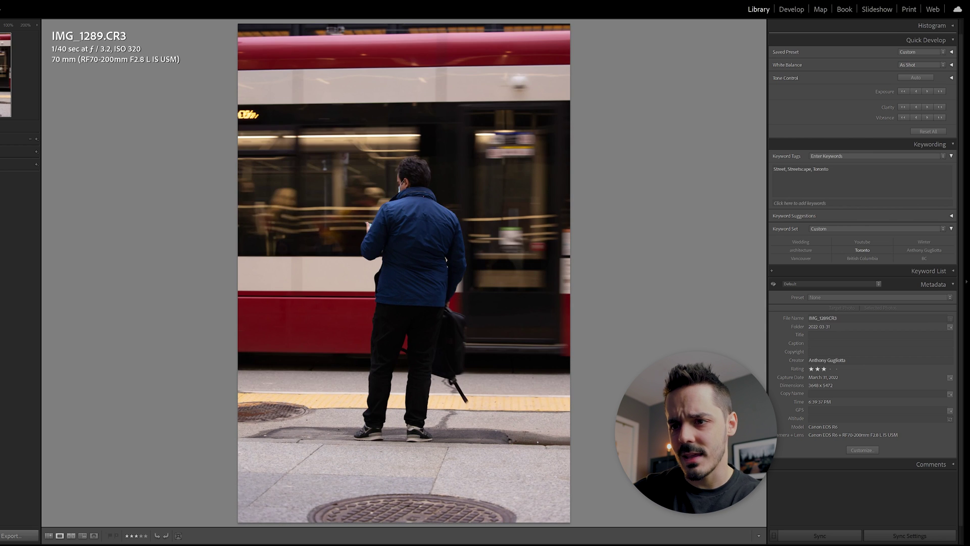
{"action": "key", "text": "Right"}
{"action": "key", "text": "Right"}
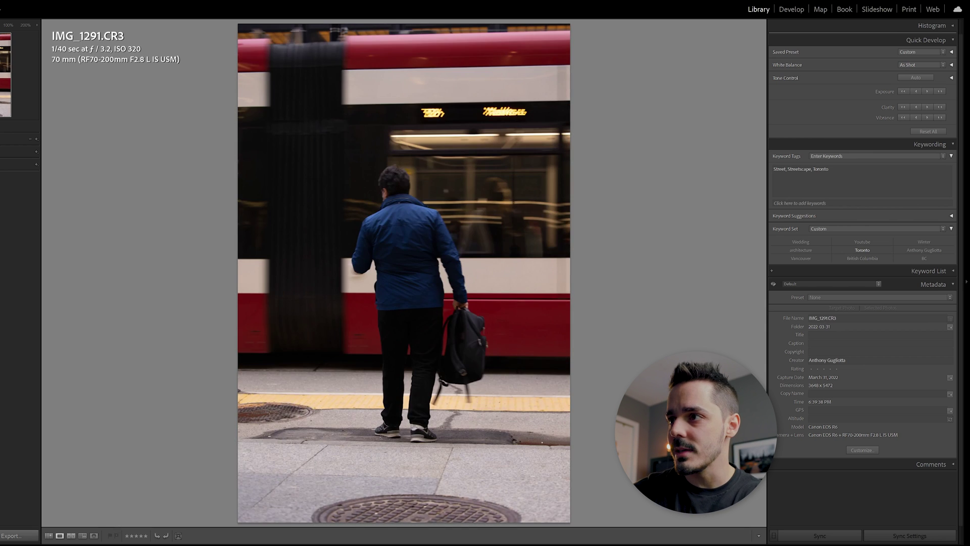
{"action": "key", "text": "Right"}
{"action": "key", "text": "3"}
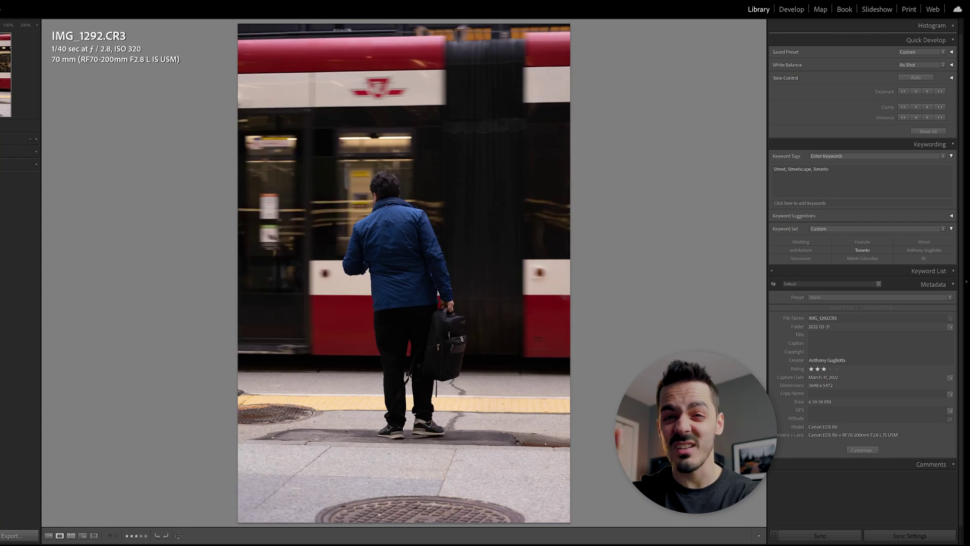
{"action": "key", "text": "Right"}
Step: Move to IMG_1295 and zoom in to check the jacket's sharpness, then zoom out
{"action": "key", "text": "Left"}
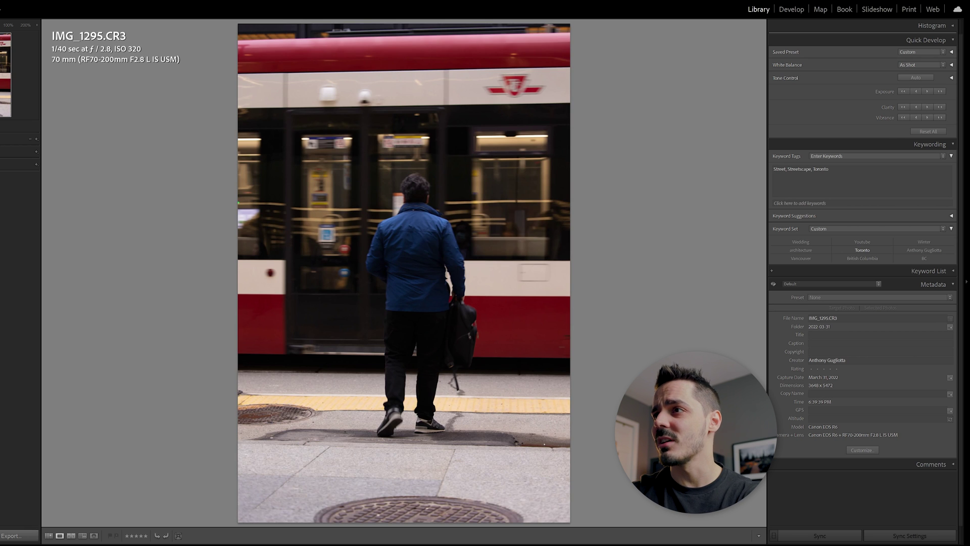
{"action": "left_click", "coordinate": [419, 228]}
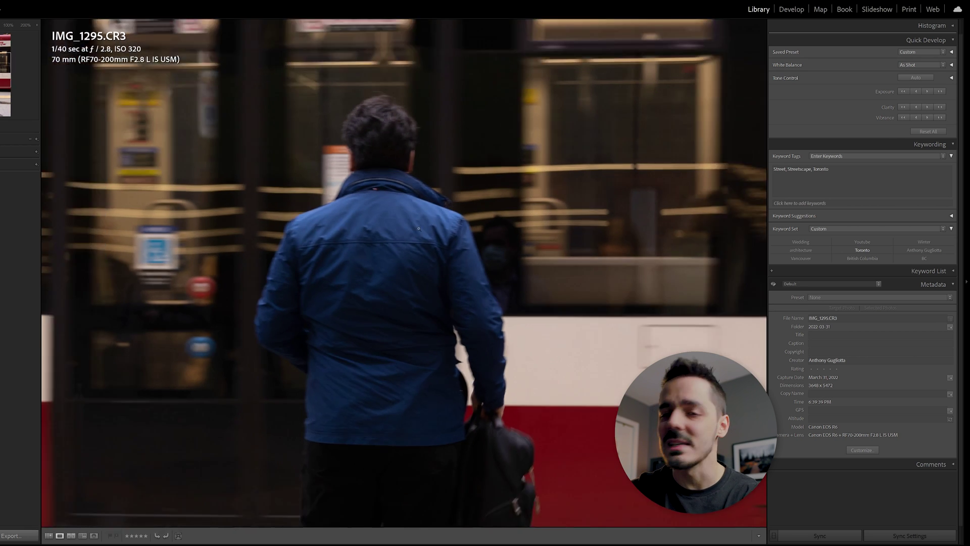
{"action": "left_click", "coordinate": [418, 228]}
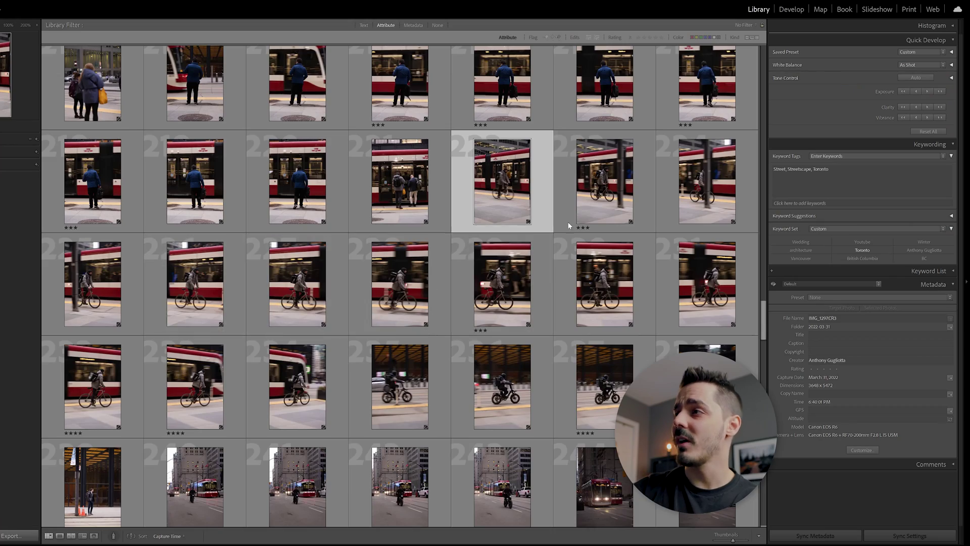
Step: Compare the cyclist shots in Loupe and give IMG_1298 four stars, checking sharpness at 100%
{"action": "key", "text": "e"}
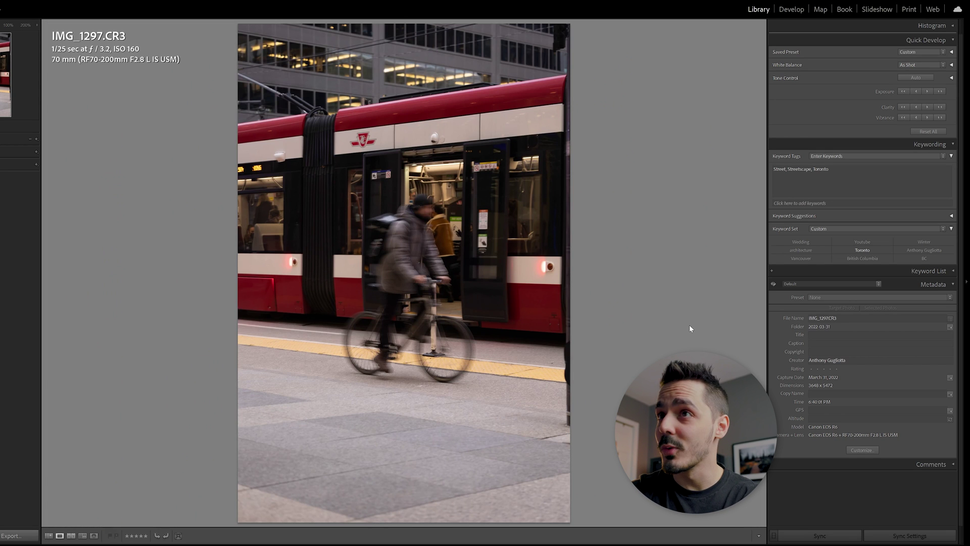
{"action": "key", "text": "Right"}
{"action": "key", "text": "Left"}
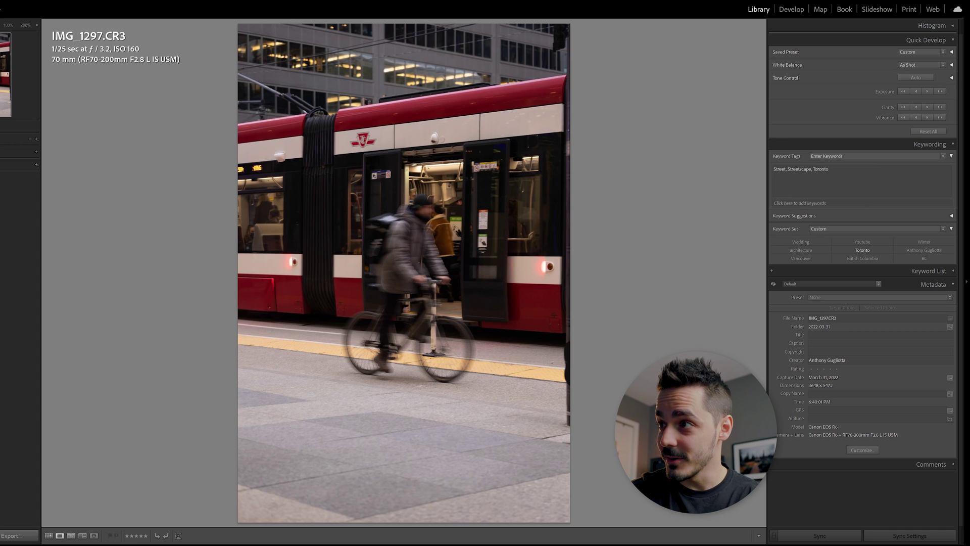
{"action": "key", "text": "Right"}
{"action": "key", "text": "Right"}
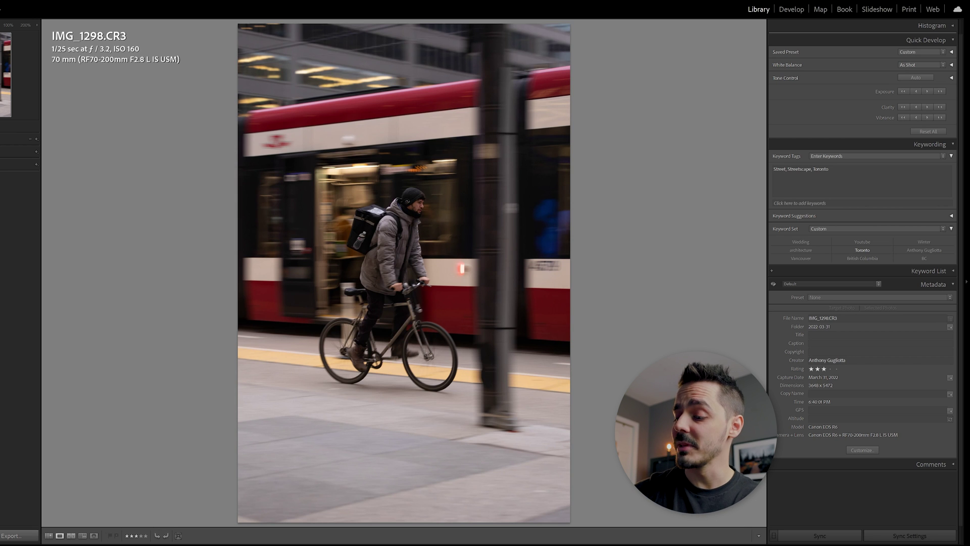
{"action": "key", "text": "4"}
{"action": "left_click", "coordinate": [402, 198]}
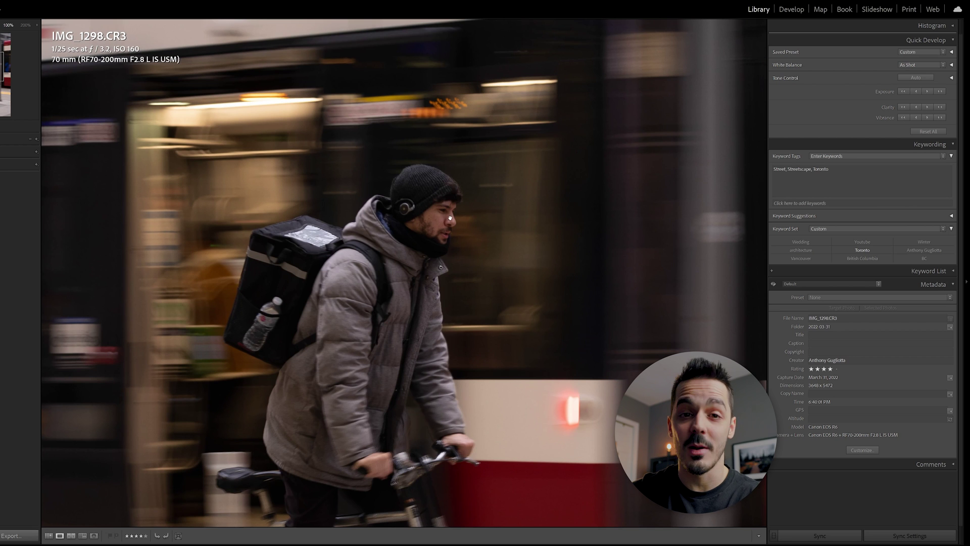
{"action": "left_click", "coordinate": [536, 213]}
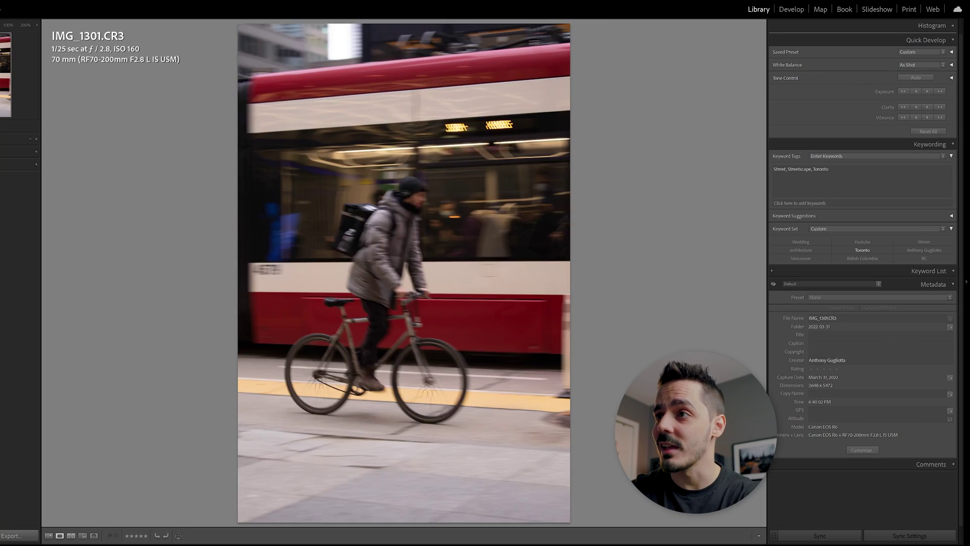
{"action": "key", "text": "Right"}
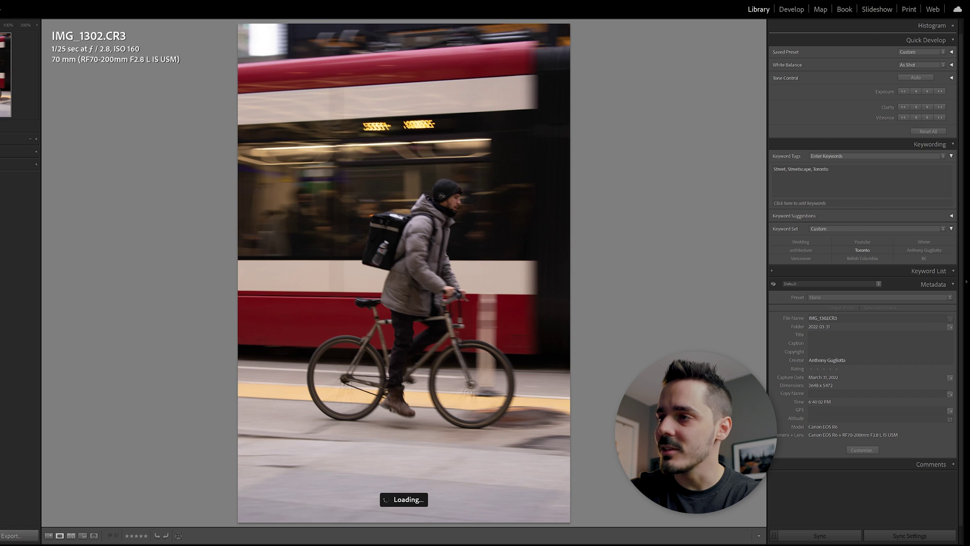
Step: Step through the cyclist shots from IMG_1301 to IMG_1307, checking focus at 100%
{"action": "left_click", "coordinate": [430, 253]}
{"action": "left_click", "coordinate": [514, 234]}
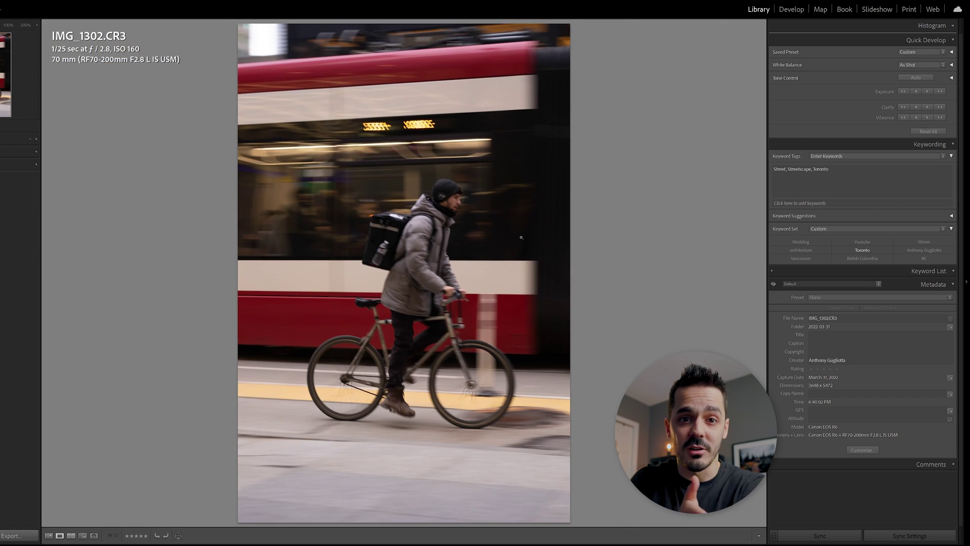
{"action": "key", "text": "Right"}
{"action": "key", "text": "Right"}
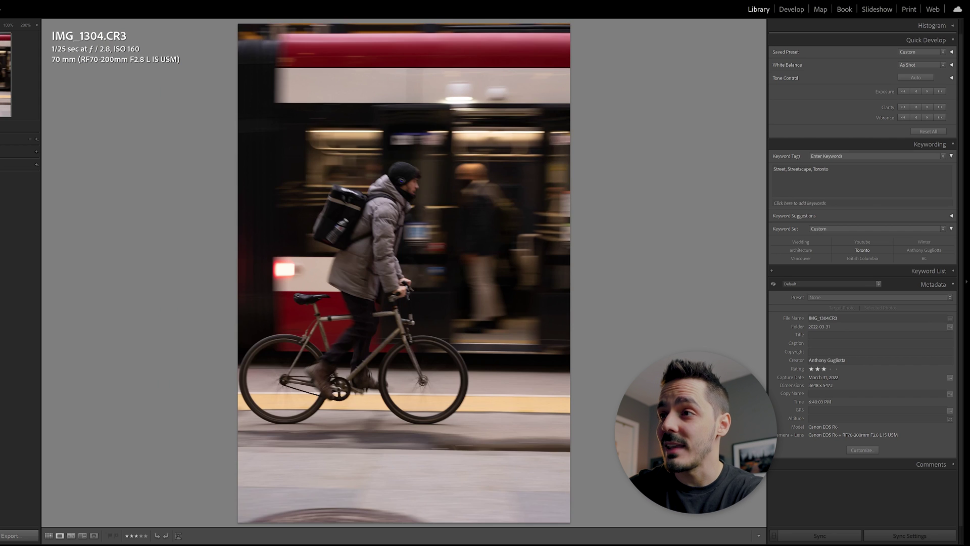
{"action": "key", "text": "Left"}
{"action": "key", "text": "Right"}
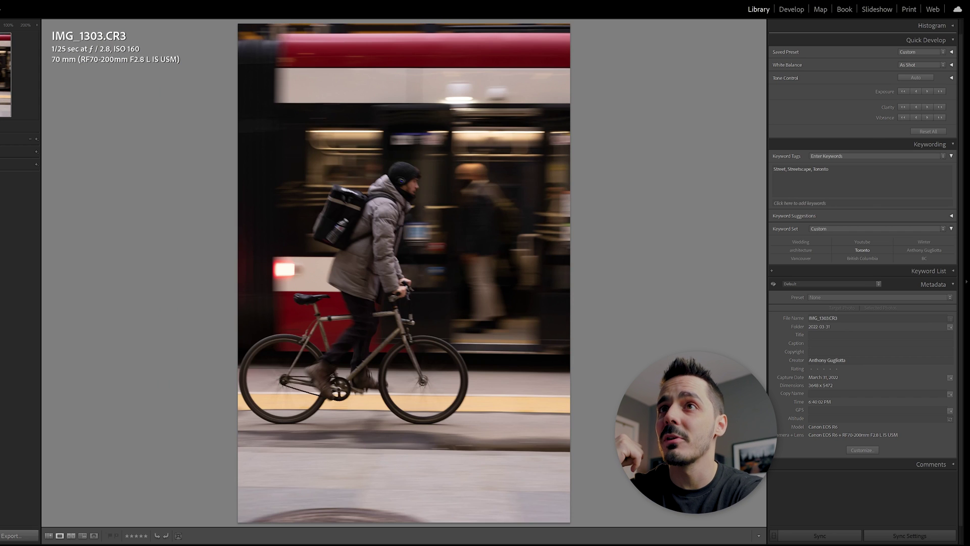
{"action": "key", "text": "Right"}
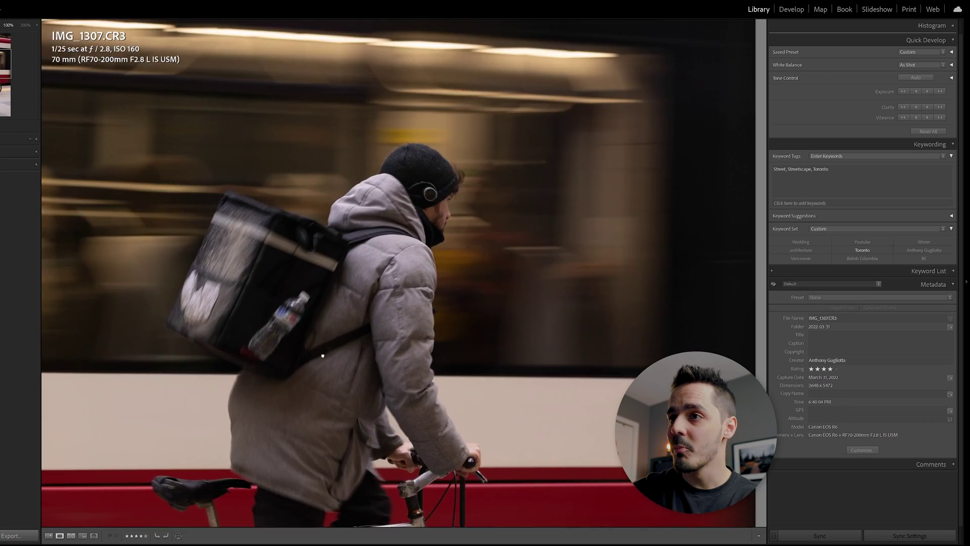
{"action": "key", "text": "ctrl+minus"}
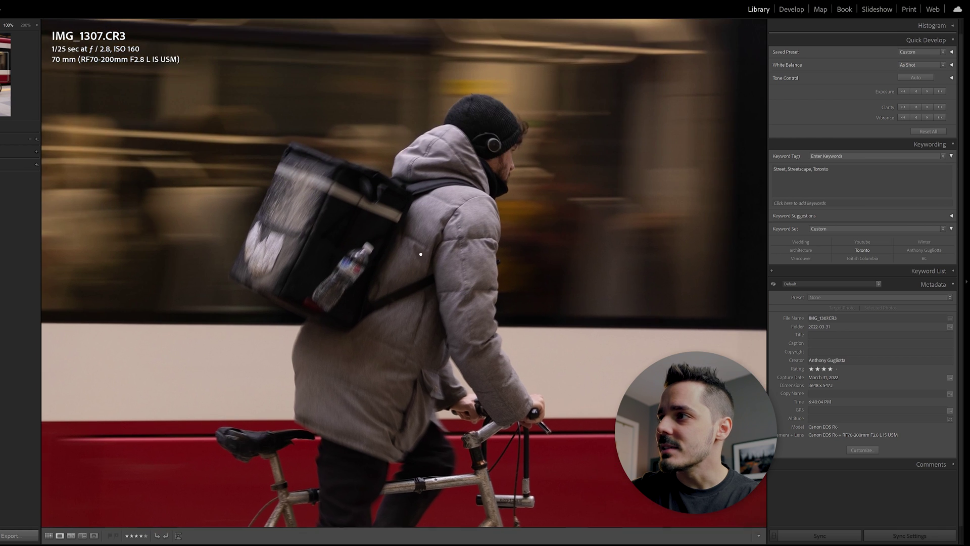
{"action": "key", "text": "ctrl+minus"}
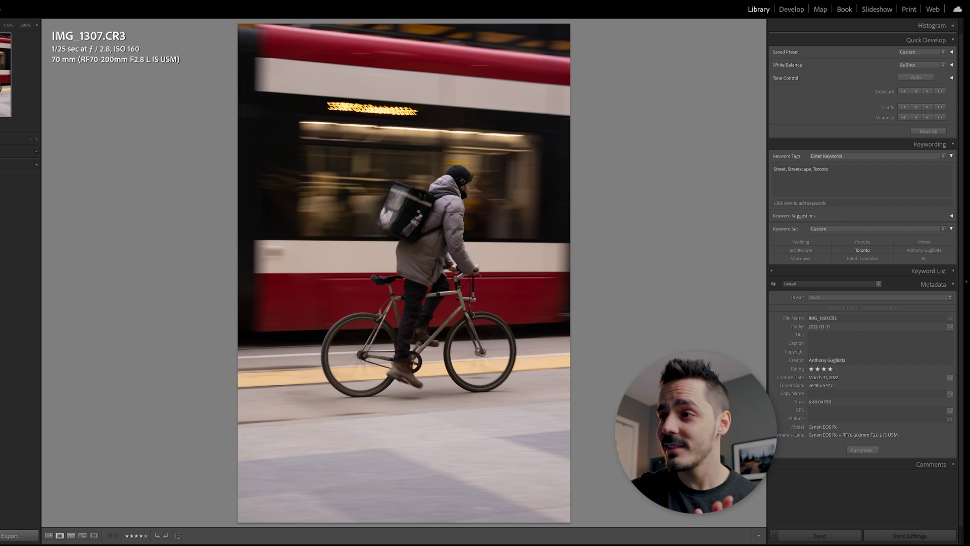
{"action": "left_click", "coordinate": [401, 192]}
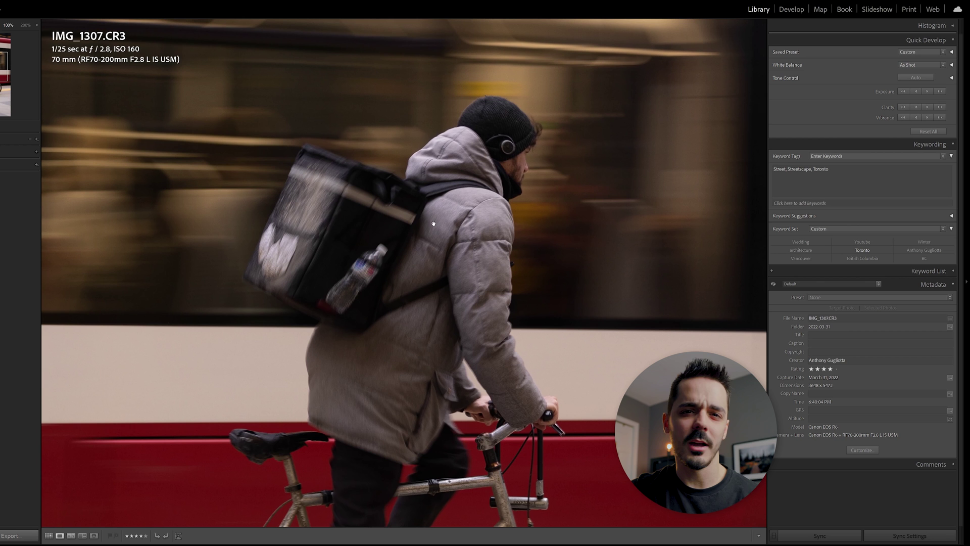
{"action": "left_click", "coordinate": [527, 161]}
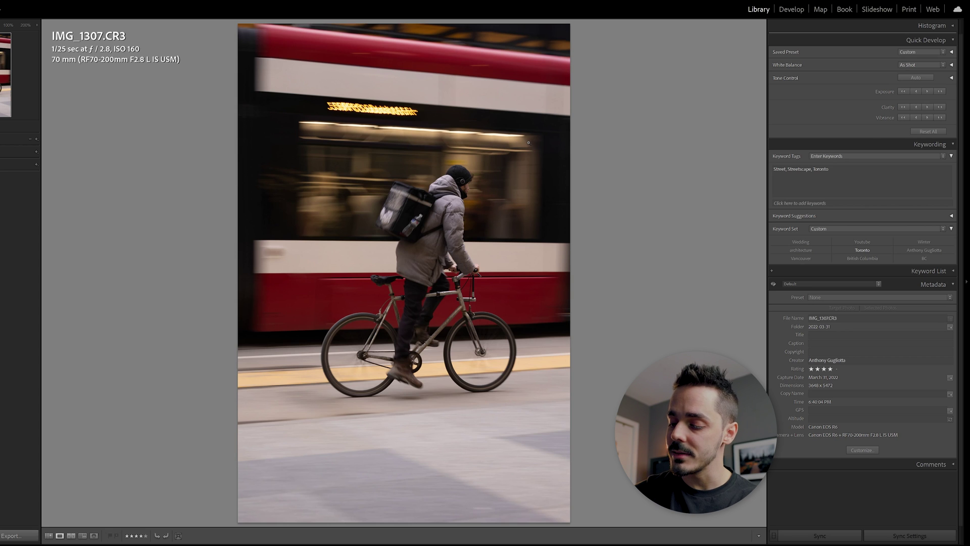
Step: Give IMG_1307 a red label and a Pick flag, then return to the Grid
{"action": "key", "text": "6"}
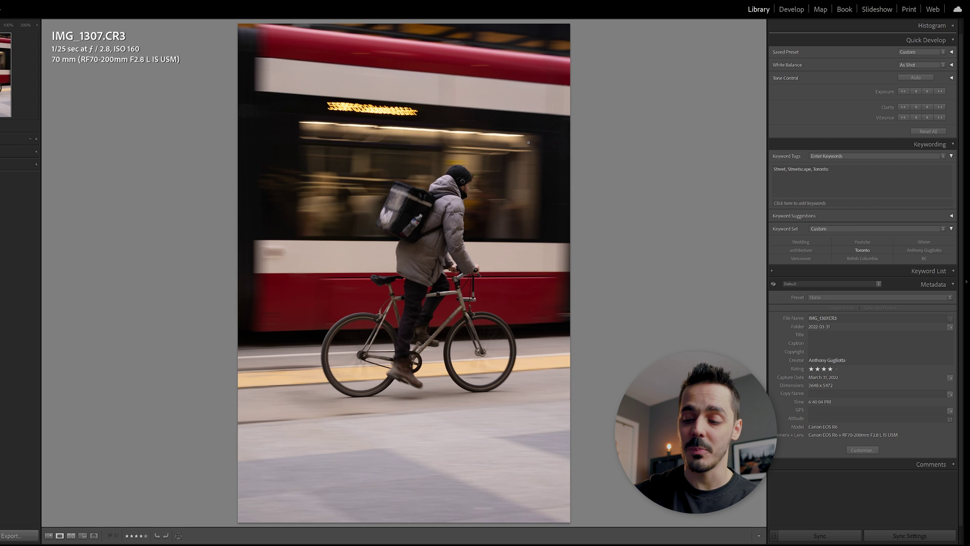
{"action": "key", "text": "p"}
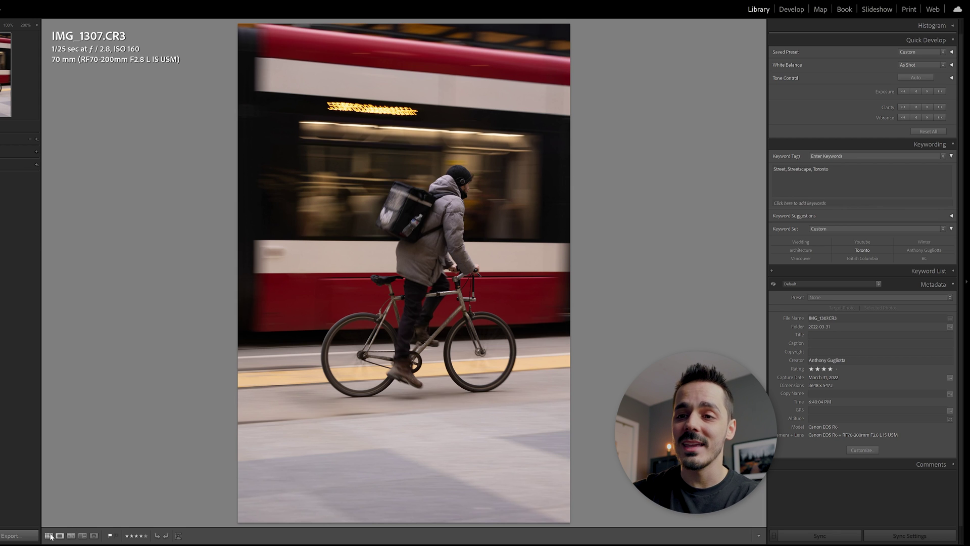
{"action": "key", "text": "g"}
{"action": "scroll", "coordinate": [446, 298], "scroll_direction": "down", "scroll_amount": 2}
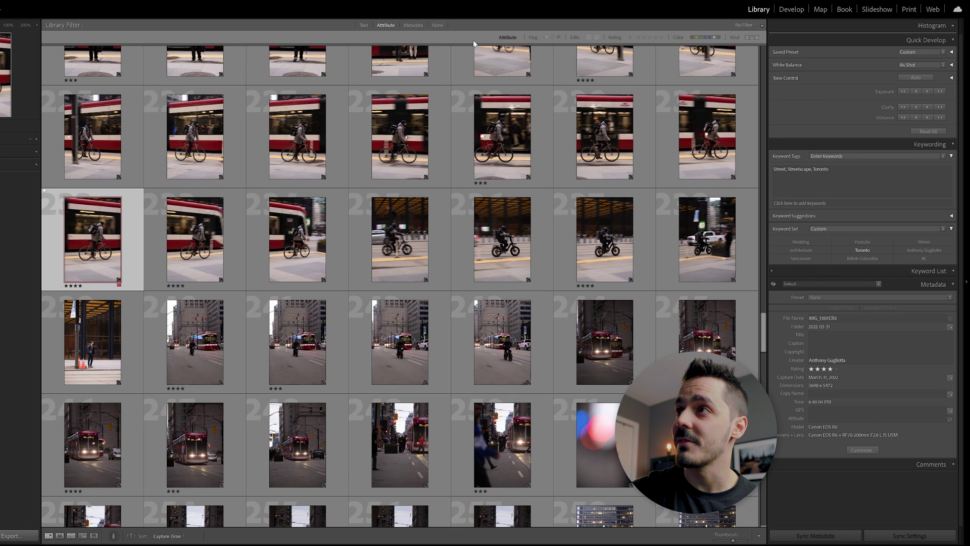
Step: Toggle the Pick flag and red label filters on and off, then advance to IMG_1318
{"action": "left_click", "coordinate": [546, 37]}
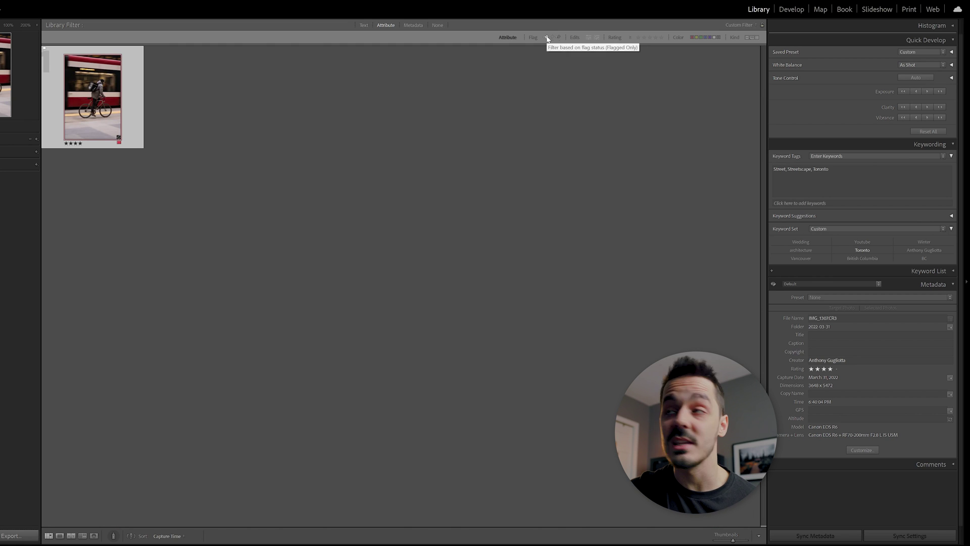
{"action": "left_click", "coordinate": [547, 37]}
{"action": "left_click", "coordinate": [692, 37]}
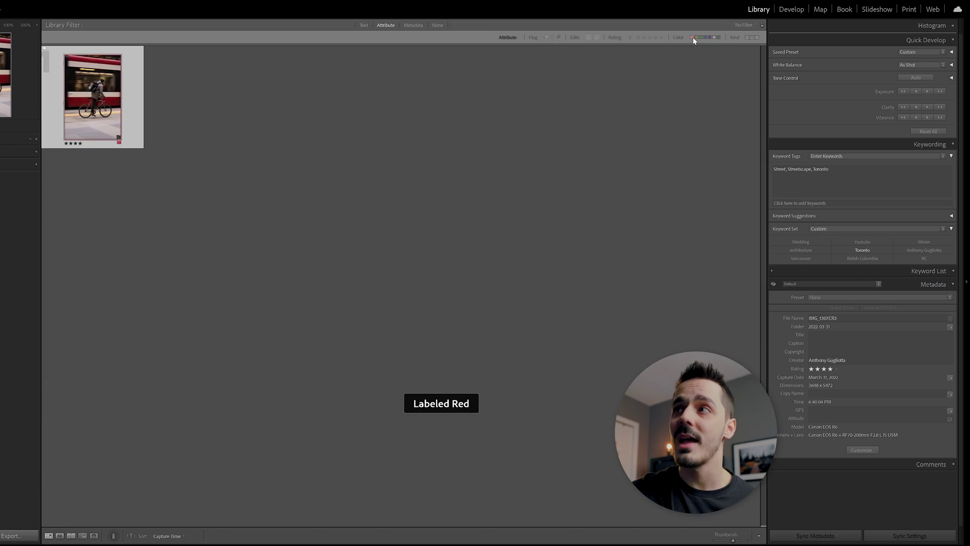
{"action": "left_click", "coordinate": [692, 37]}
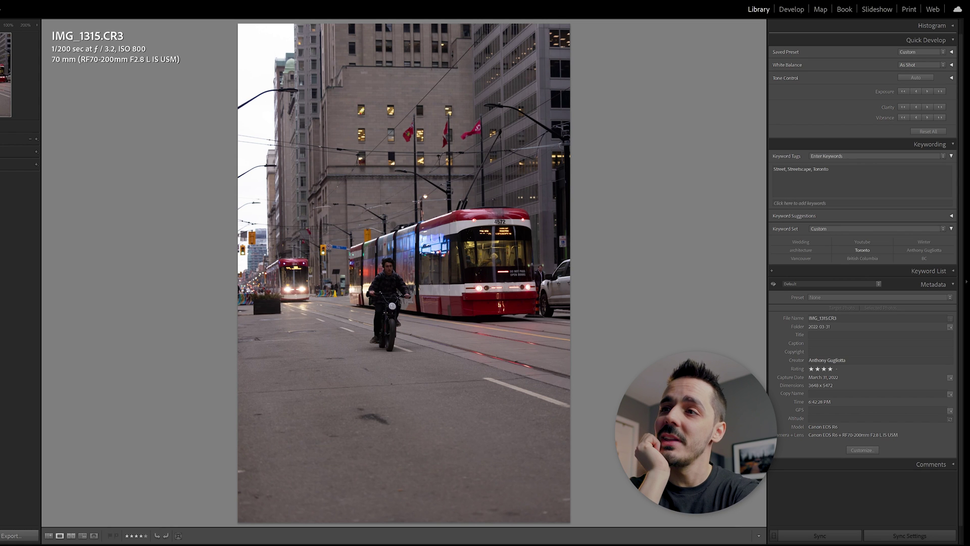
{"action": "key", "text": "Right"}
{"action": "key", "text": "Right"}
{"action": "key", "text": "Right"}
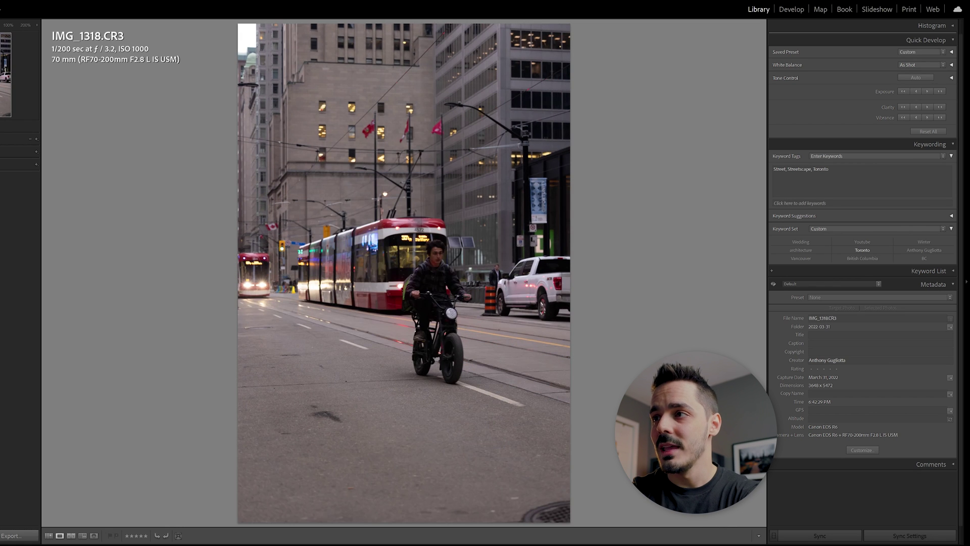
Step: Flip repeatedly between streetcar shot IMG_1325 and bokeh shot IMG_1326 in Loupe to compare them
{"action": "key", "text": "Left"}
{"action": "key", "text": "Left"}
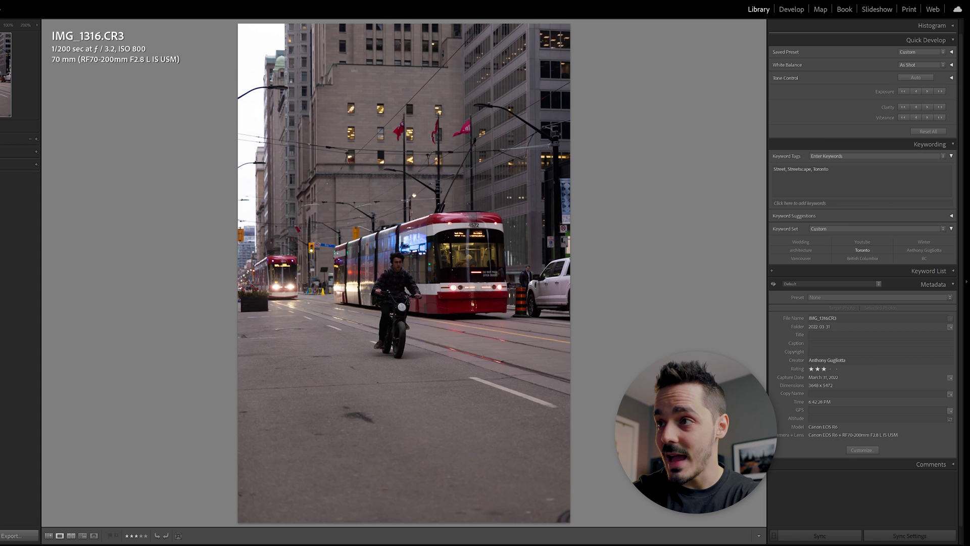
{"action": "key", "text": "Right"}
{"action": "key", "text": "Left"}
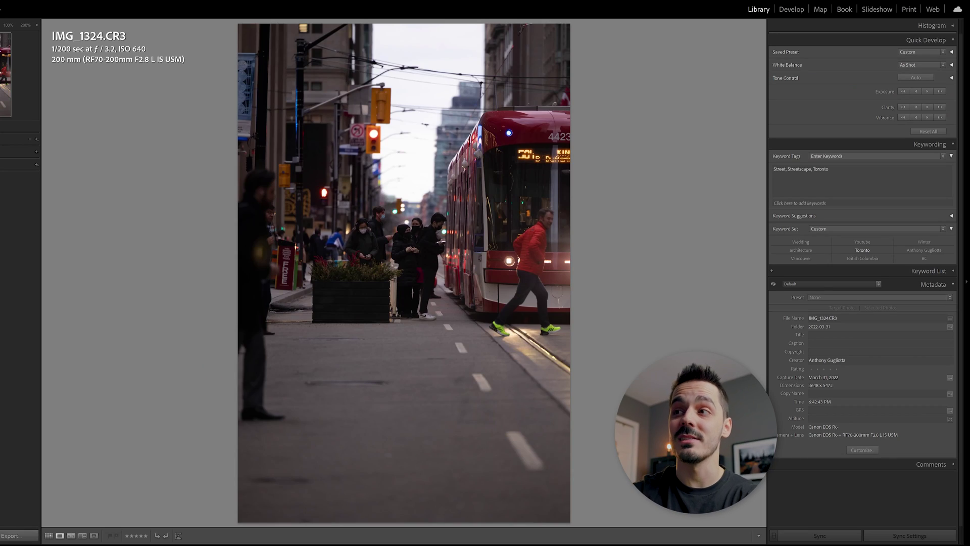
{"action": "key", "text": "Right"}
{"action": "key", "text": "Right"}
{"action": "key", "text": "Left"}
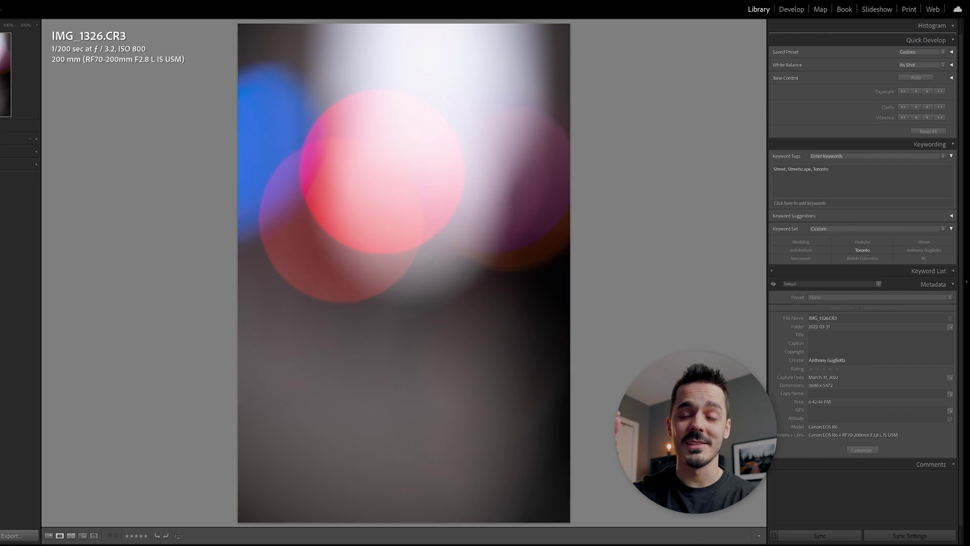
{"action": "key", "text": "Left"}
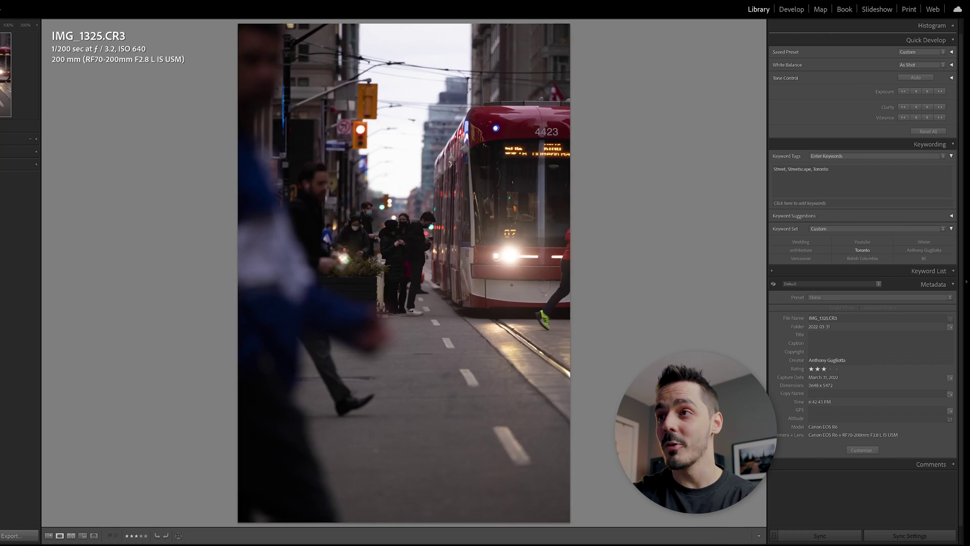
{"action": "key", "text": "Right"}
{"action": "key", "text": "Left"}
{"action": "key", "text": "Right"}
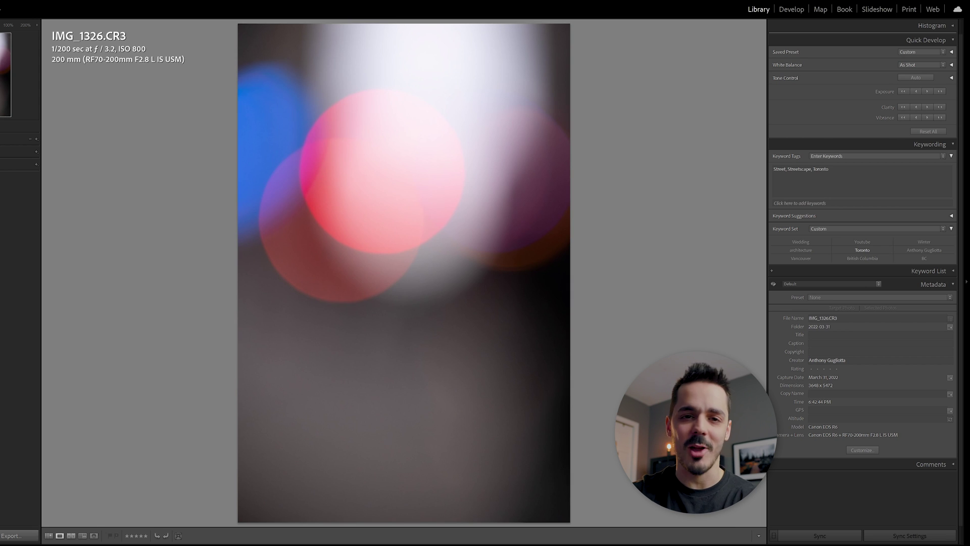
{"action": "key", "text": "Left"}
{"action": "key", "text": "Right"}
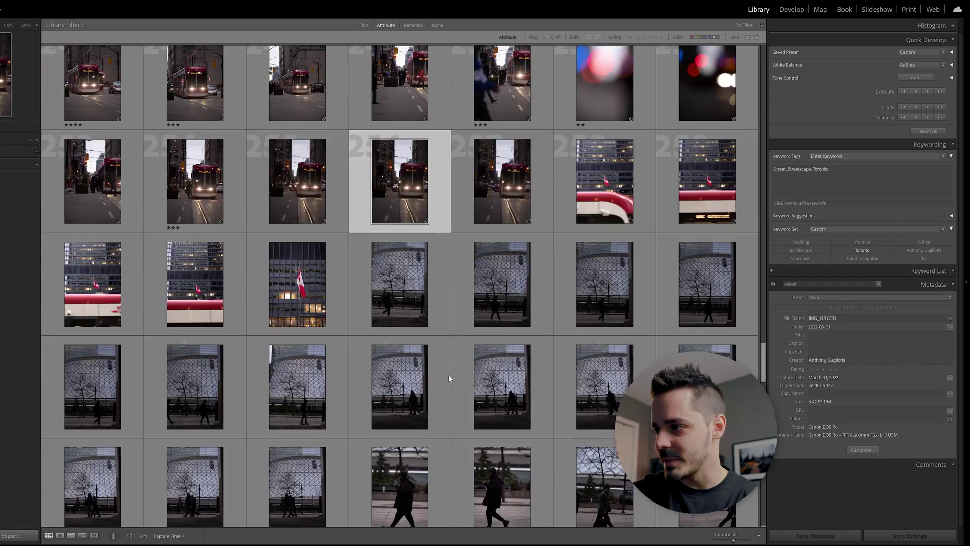
Step: View IMG_1332 and then IMG_1346 large in Loupe
{"action": "scroll", "coordinate": [447, 374], "scroll_direction": "up", "scroll_amount": 4}
{"action": "key", "text": "Right"}
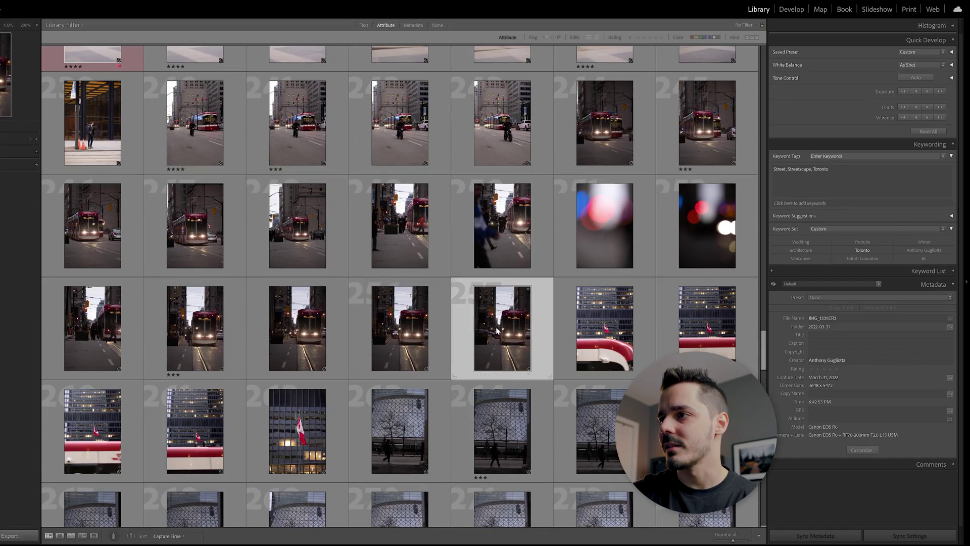
{"action": "key", "text": "e"}
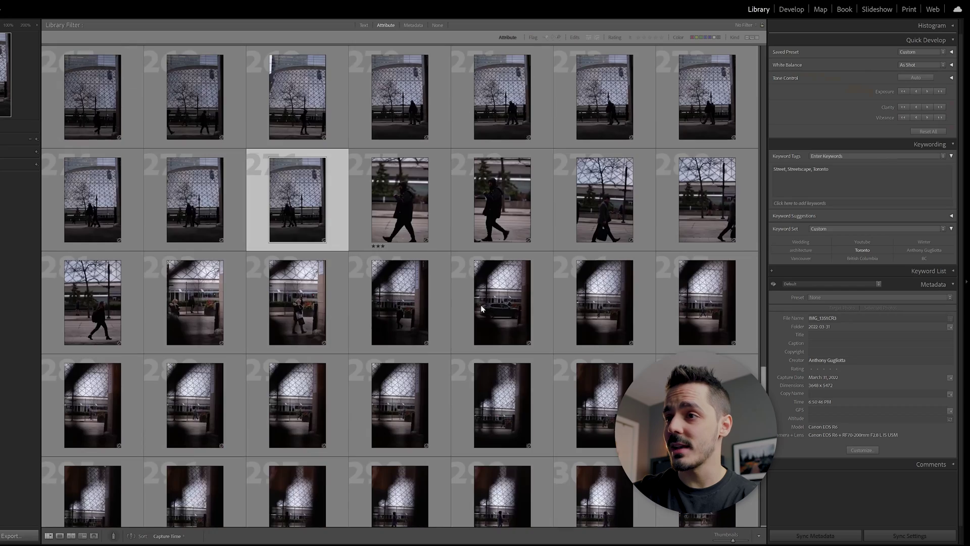
{"action": "scroll", "coordinate": [474, 368], "scroll_direction": "up", "scroll_amount": 3}
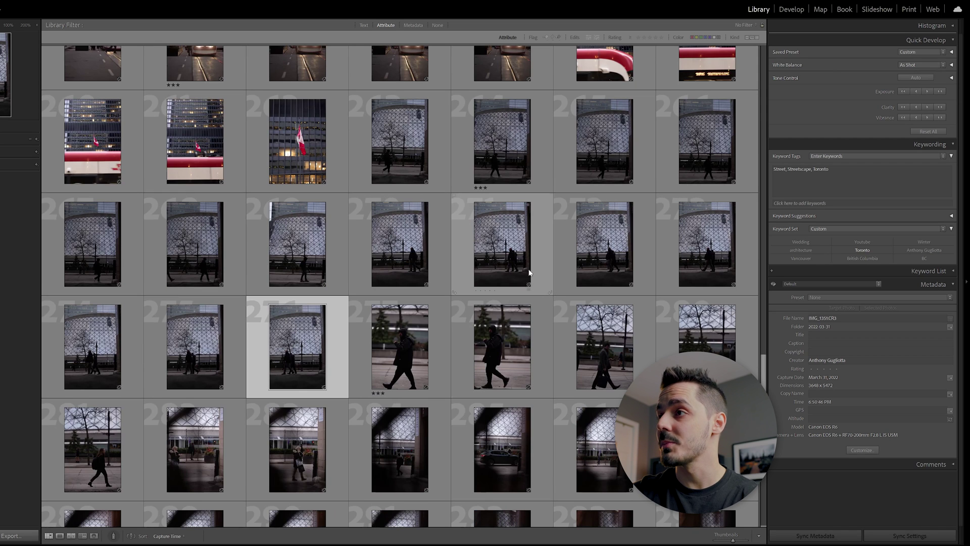
{"action": "left_click", "coordinate": [510, 240]}
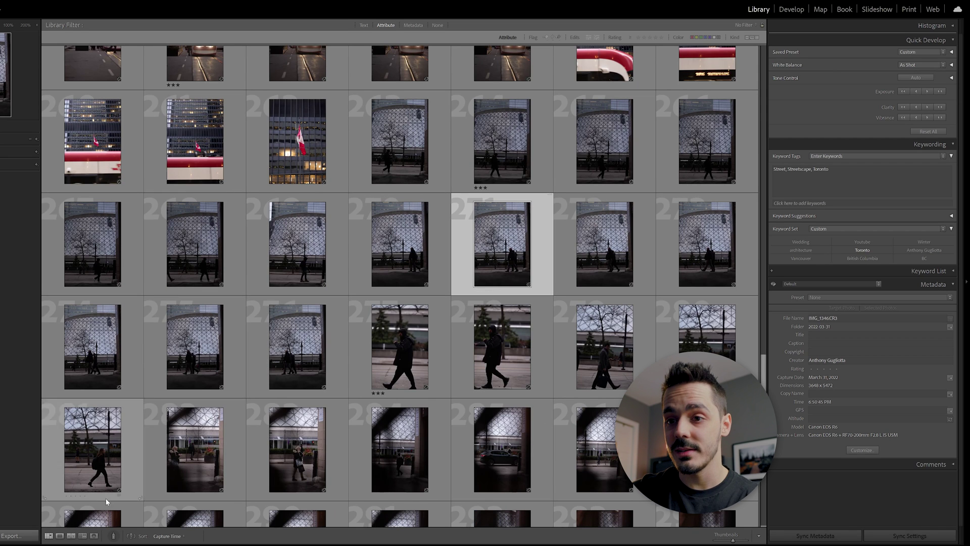
{"action": "left_click", "coordinate": [60, 536]}
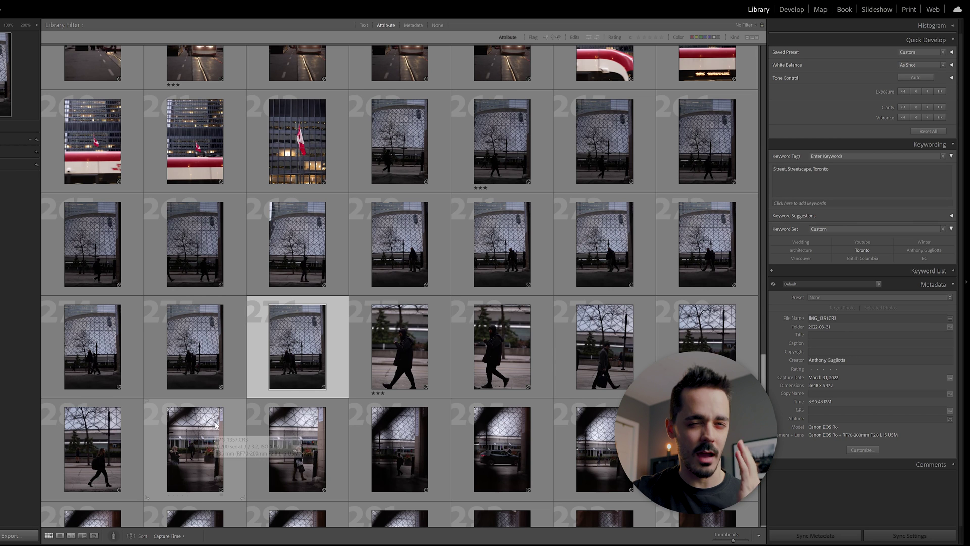
Step: Select photo 282, IMG_1357, in the Grid and open it in Loupe
{"action": "scroll", "coordinate": [414, 308], "scroll_direction": "down", "scroll_amount": 3}
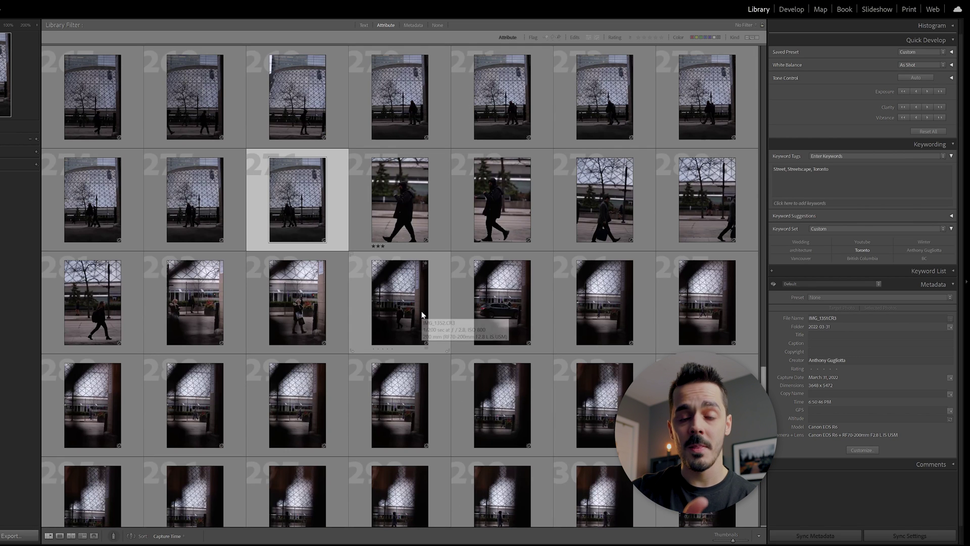
{"action": "left_click", "coordinate": [305, 310]}
{"action": "left_click", "coordinate": [226, 272]}
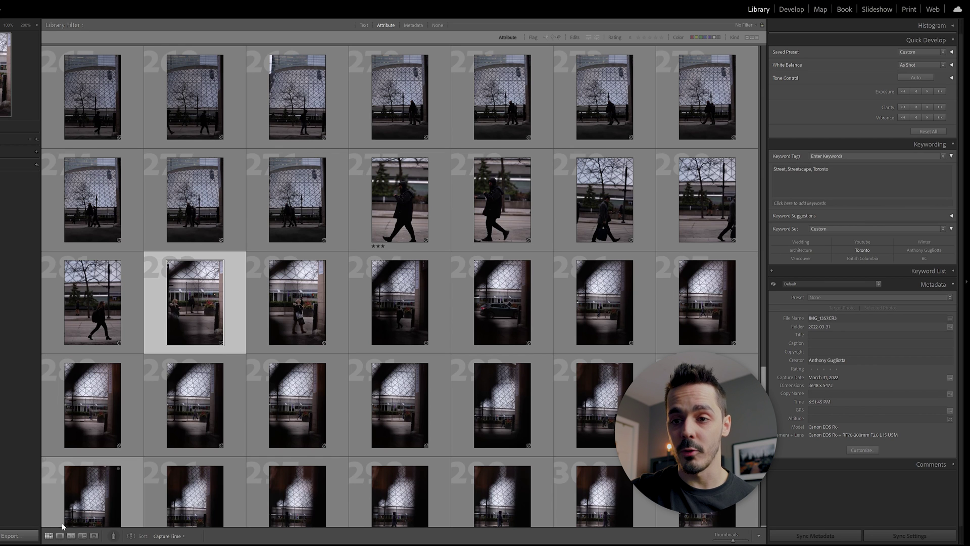
{"action": "double_click", "coordinate": [226, 271]}
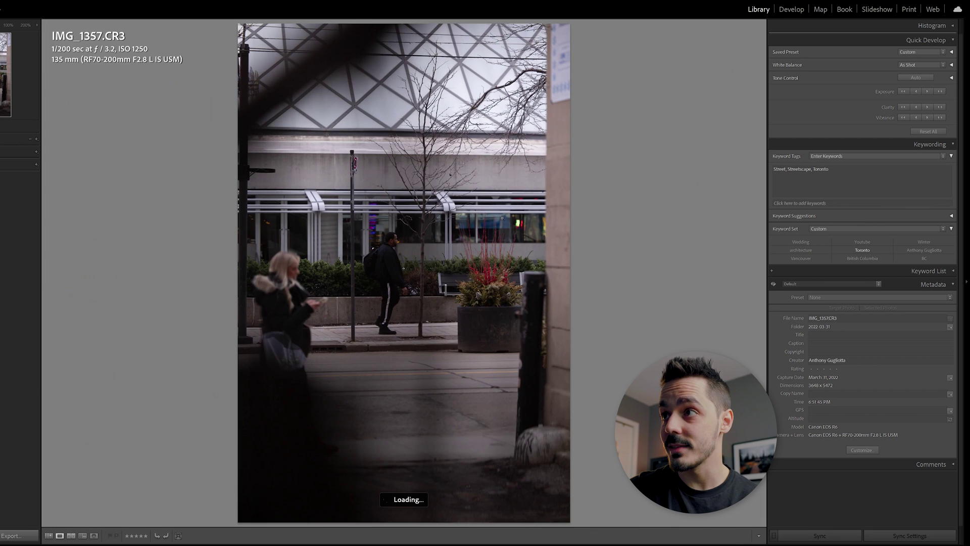
Step: Step through the Loupe shots from IMG_1358 up to IMG_1401
{"action": "key", "text": "Right"}
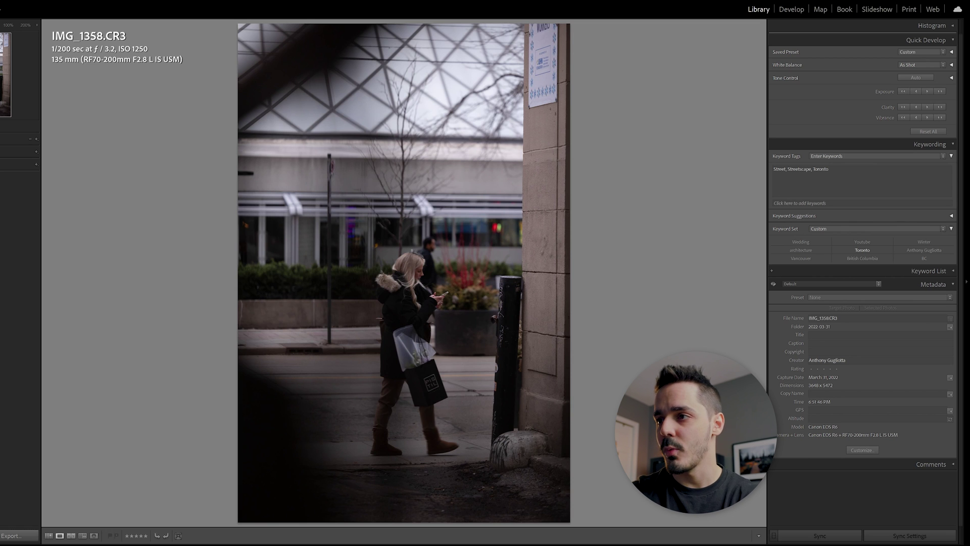
{"action": "key", "text": "Right"}
{"action": "key", "text": "Right"}
{"action": "key", "text": "Right"}
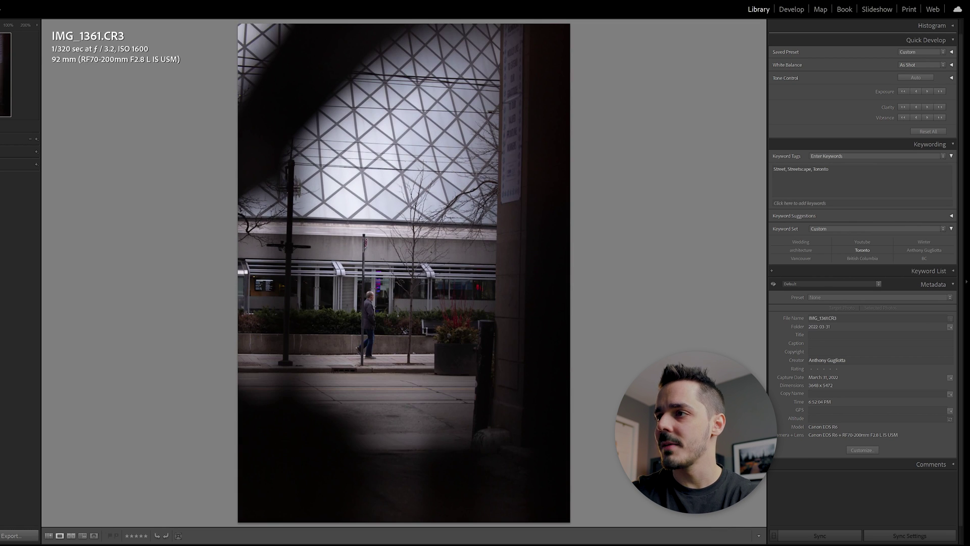
{"action": "key", "text": "Right"}
{"action": "key", "text": "Right"}
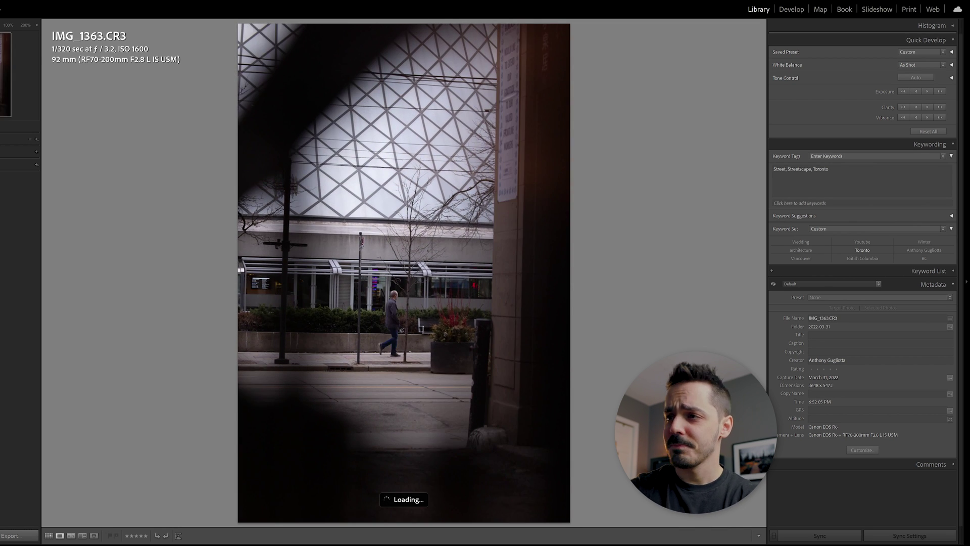
{"action": "key", "text": "Right"}
{"action": "key", "text": "Right"}
{"action": "key", "text": "Right"}
{"action": "key", "text": "Right"}
{"action": "key", "text": "Right"}
{"action": "key", "text": "Right"}
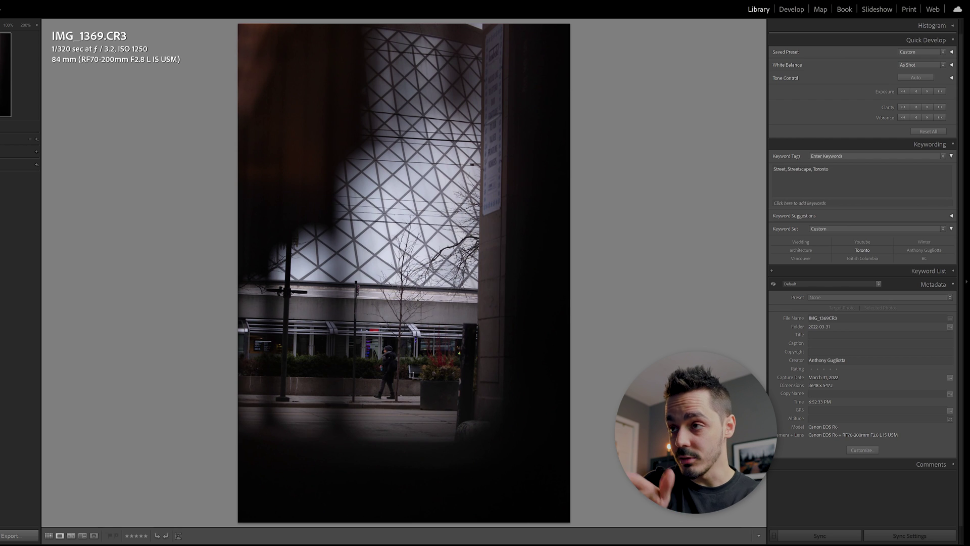
{"action": "key", "text": "Right"}
{"action": "key", "text": "Right"}
{"action": "key", "text": "Right"}
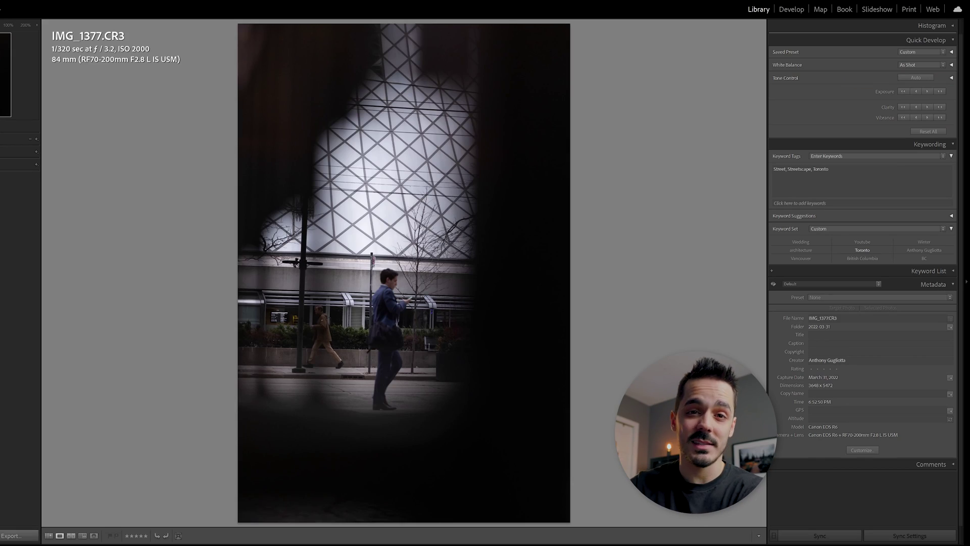
{"action": "key", "text": "Right"}
{"action": "key", "text": "Right"}
{"action": "key", "text": "Right"}
{"action": "key", "text": "Right"}
{"action": "key", "text": "Right"}
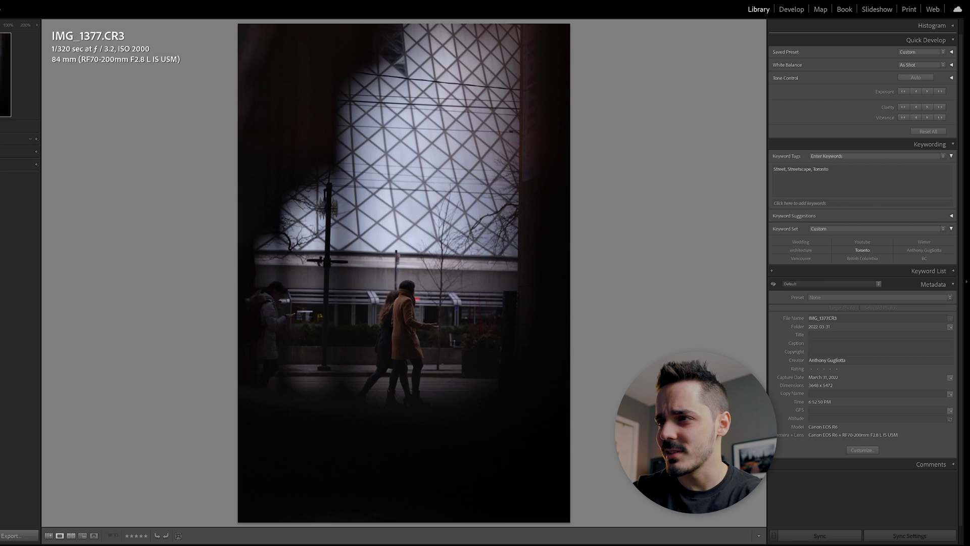
{"action": "key", "text": "Right"}
{"action": "key", "text": "Right"}
{"action": "key", "text": "Right"}
{"action": "key", "text": "Right"}
{"action": "key", "text": "Right"}
{"action": "key", "text": "Right"}
{"action": "key", "text": "Right"}
{"action": "key", "text": "Right"}
{"action": "key", "text": "Right"}
{"action": "key", "text": "Right"}
{"action": "key", "text": "Right"}
{"action": "key", "text": "Right"}
{"action": "key", "text": "Right"}
{"action": "key", "text": "Right"}
{"action": "key", "text": "Right"}
{"action": "key", "text": "Right"}
{"action": "key", "text": "Right"}
{"action": "key", "text": "Right"}
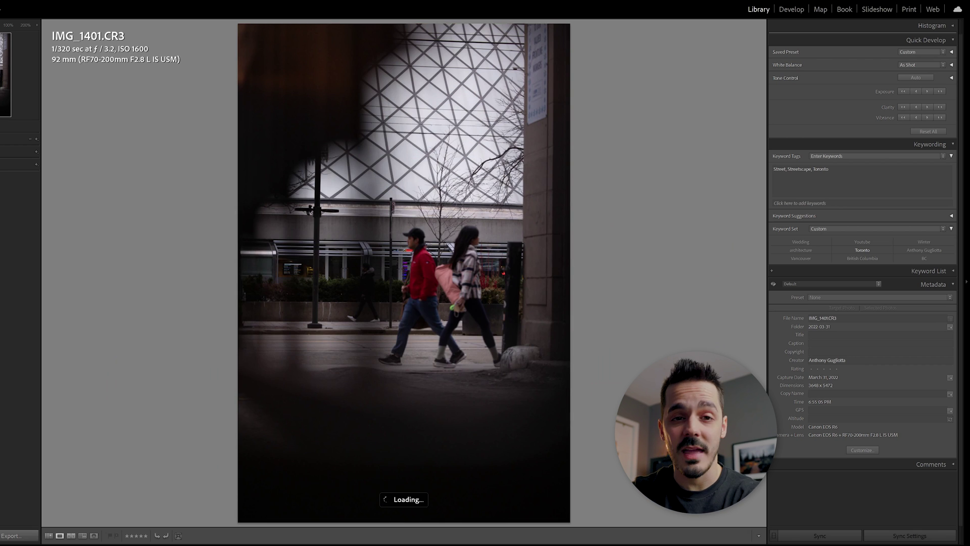
Step: Open the four-star IMG_1393 from the Grid in Loupe, view IMG_1394, then return to Grid
{"action": "key", "text": "g"}
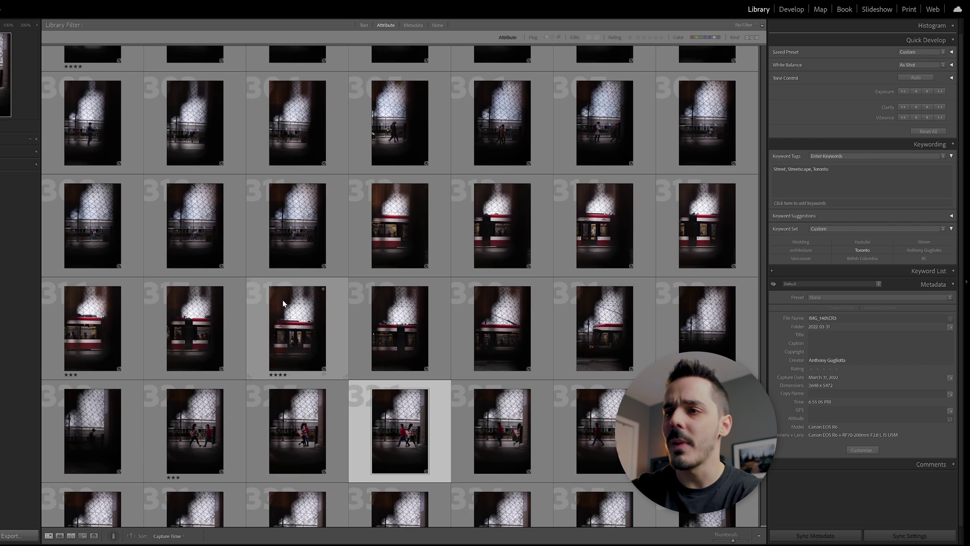
{"action": "left_click", "coordinate": [304, 337]}
{"action": "key", "text": "e"}
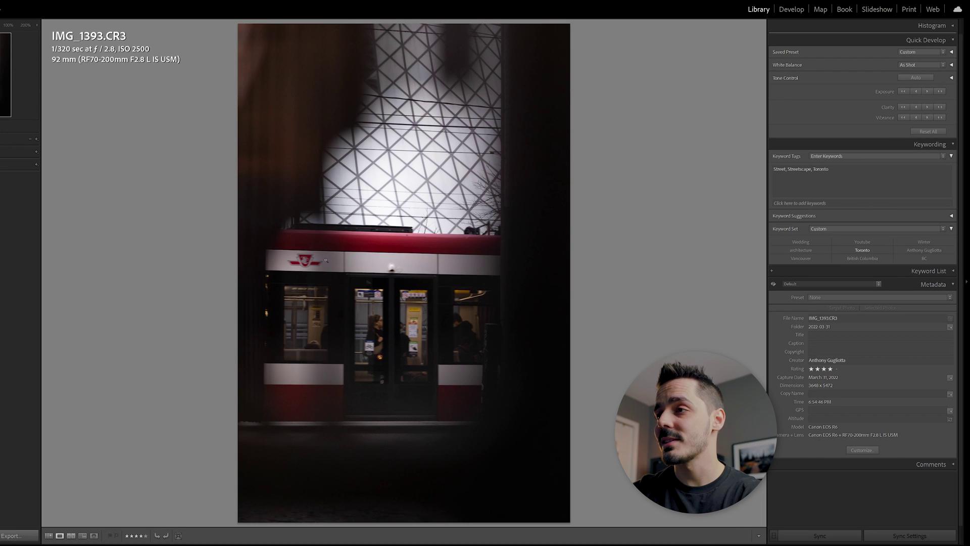
{"action": "key", "text": "Right"}
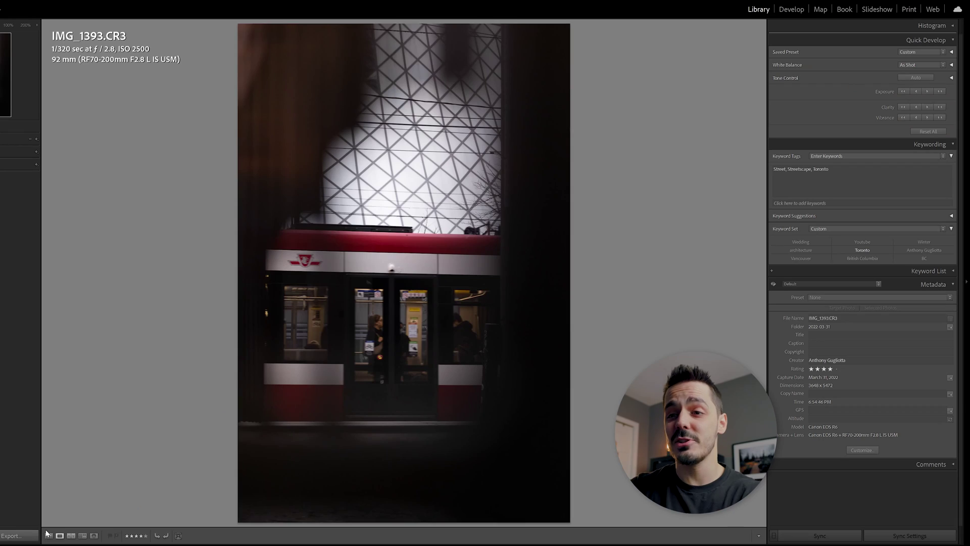
{"action": "left_click", "coordinate": [48, 535]}
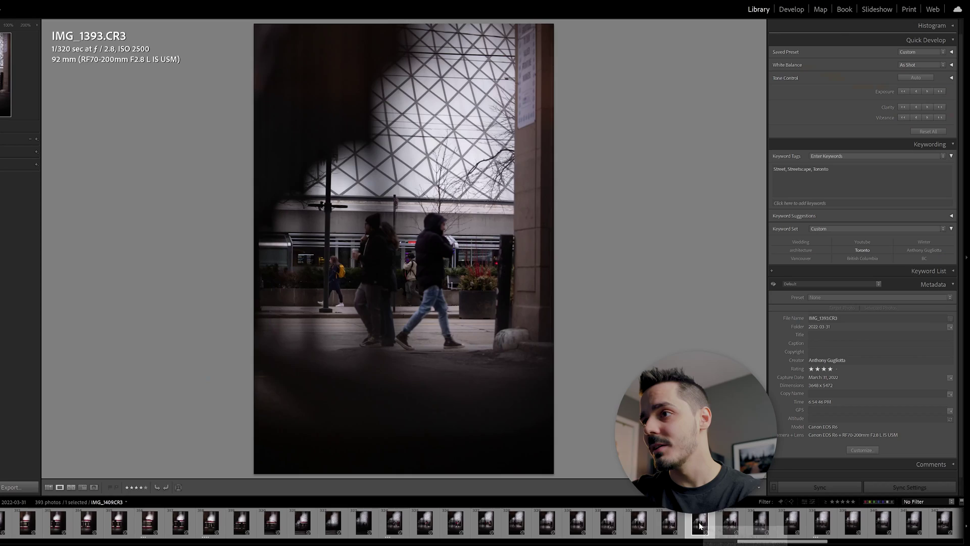
Step: Advance from IMG_1409, zooming out on the pigeon photo and to 100% on the walking woman
{"action": "key", "text": "Right"}
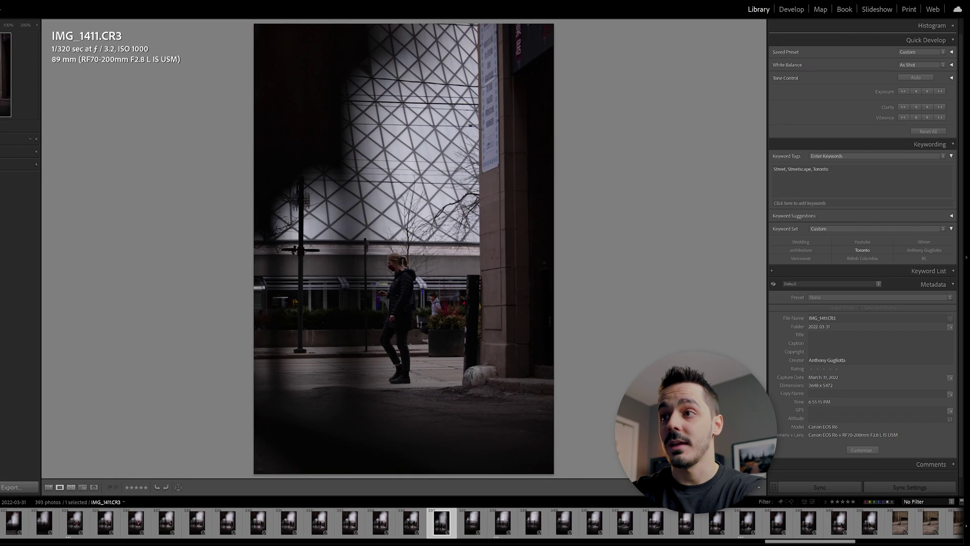
{"action": "key", "text": "Right"}
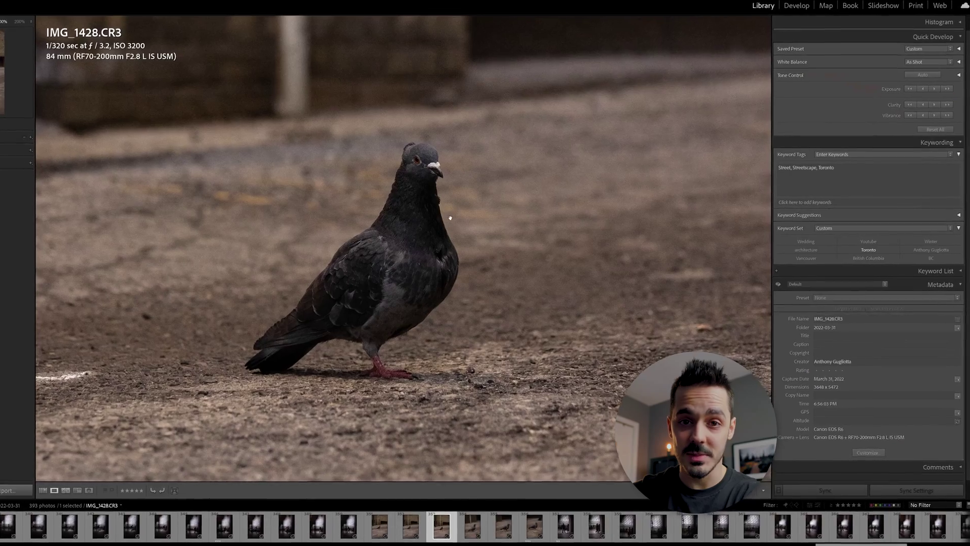
{"action": "left_click", "coordinate": [450, 217]}
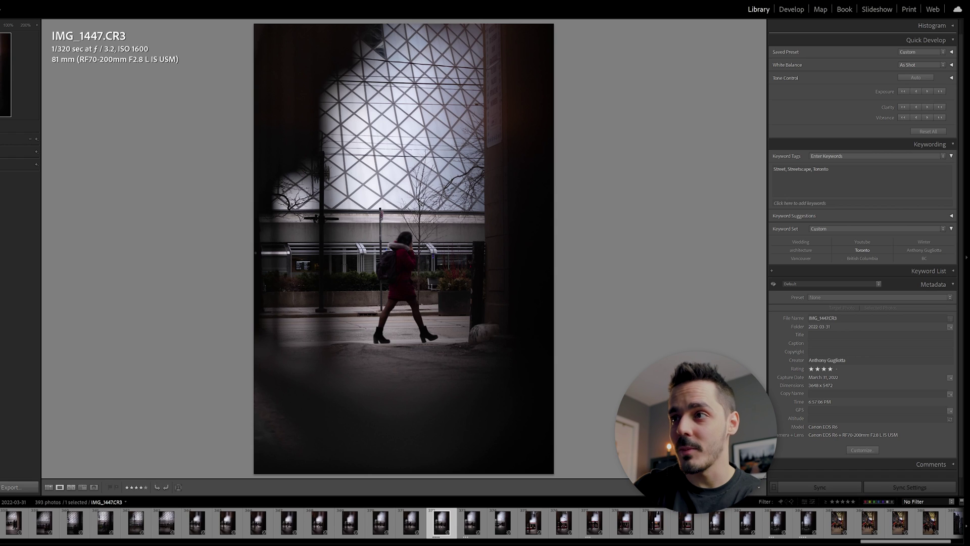
{"action": "left_click", "coordinate": [370, 290]}
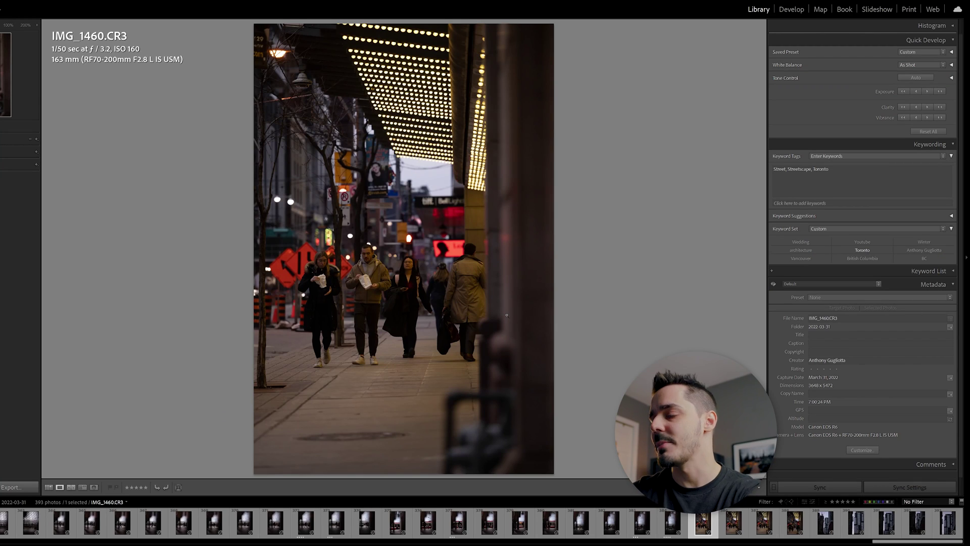
Step: Step onward through the building shots from IMG_1460 to IMG_1465
{"action": "key", "text": "Right"}
{"action": "key", "text": "Right"}
{"action": "key", "text": "Right"}
{"action": "key", "text": "Right"}
{"action": "key", "text": "Right"}
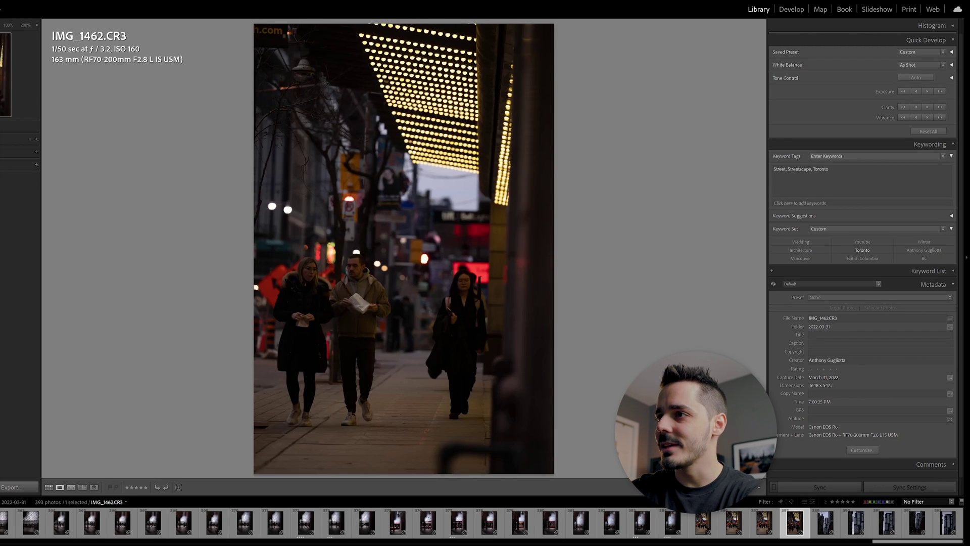
{"action": "key", "text": "Right"}
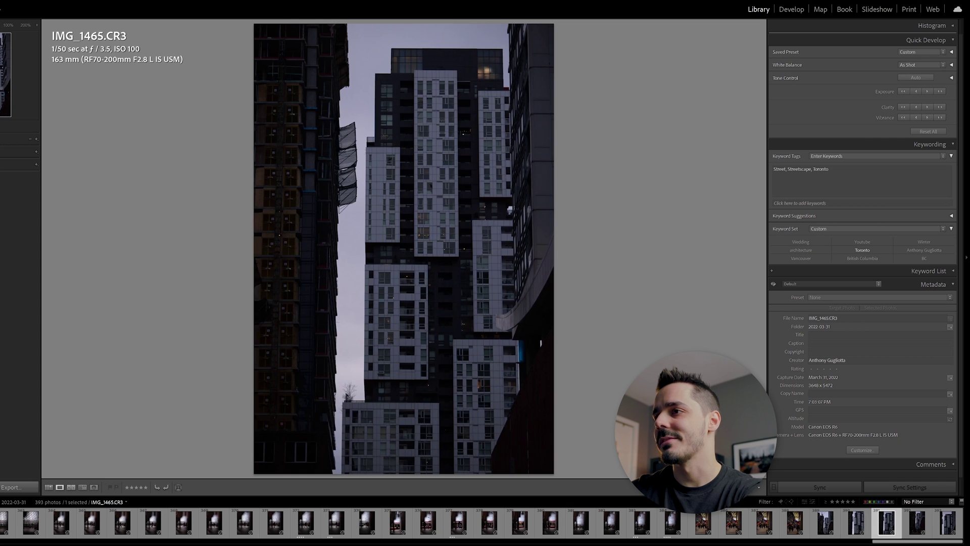